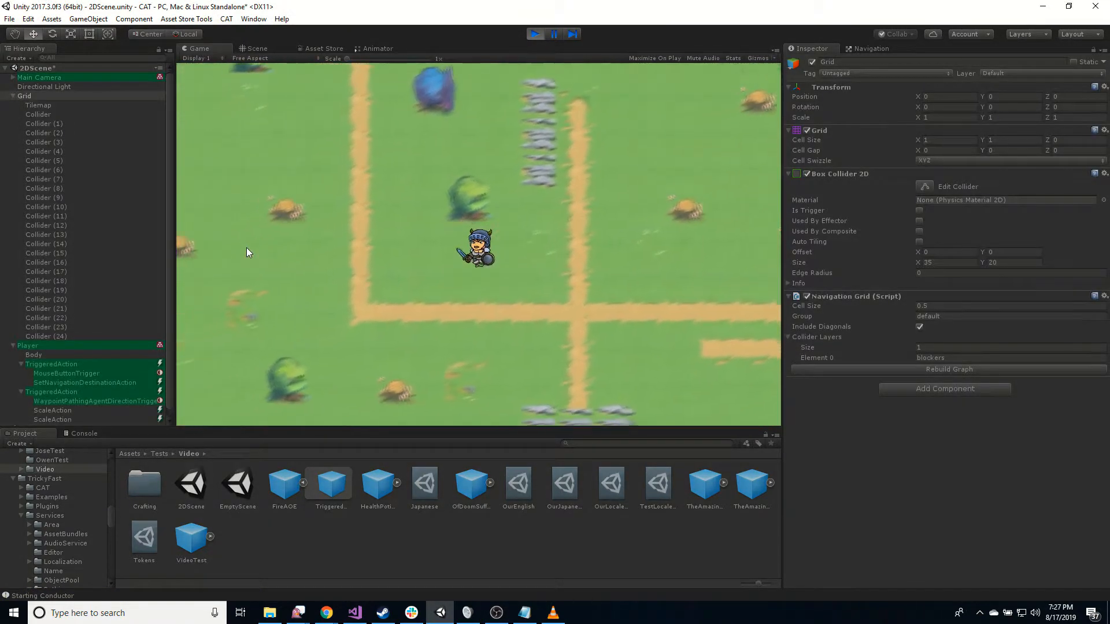
Test click-to-move in the running game by sending the character to two different spots on the map.
left_click(710, 247)
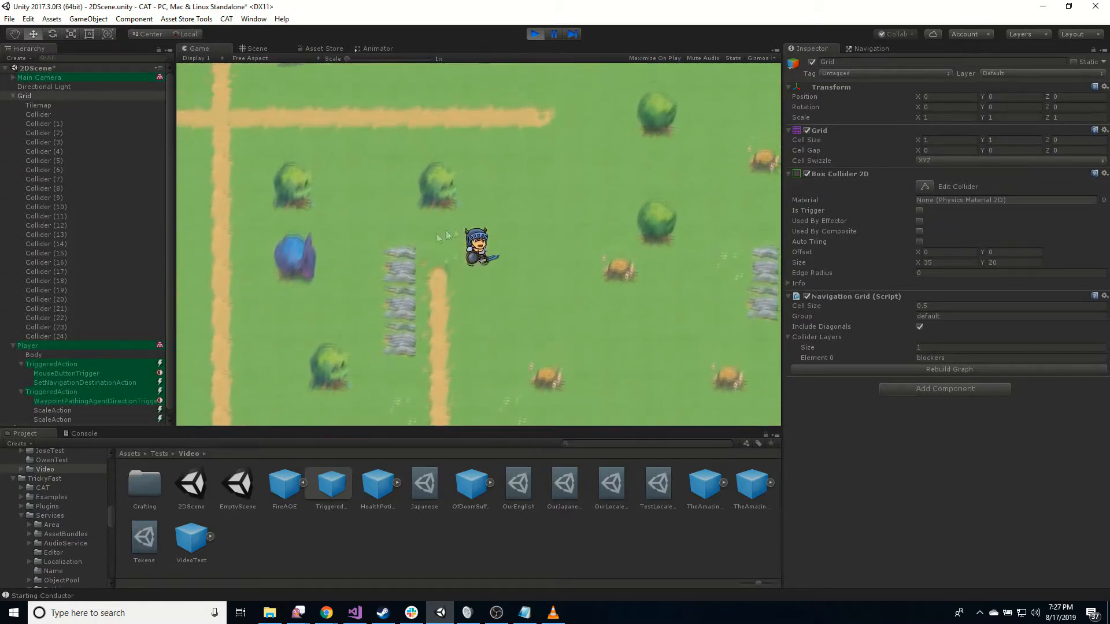
left_click(216, 177)
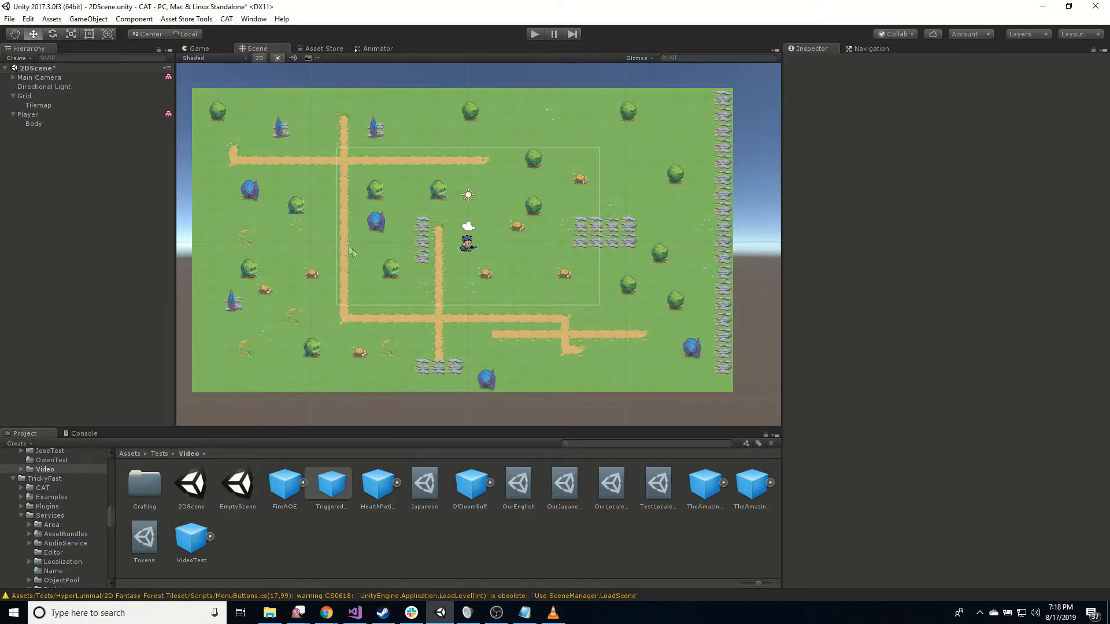
Examine the components of the Tilemap, Player, Body and Grid objects and how they appear in the scene.
left_click(45, 106)
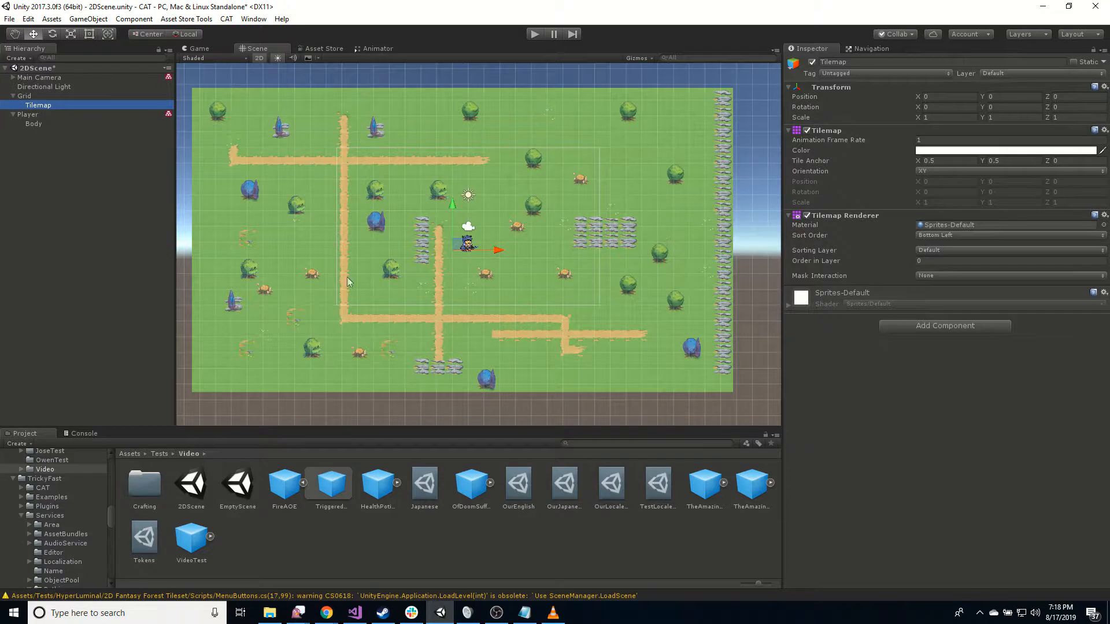
double_click(27, 114)
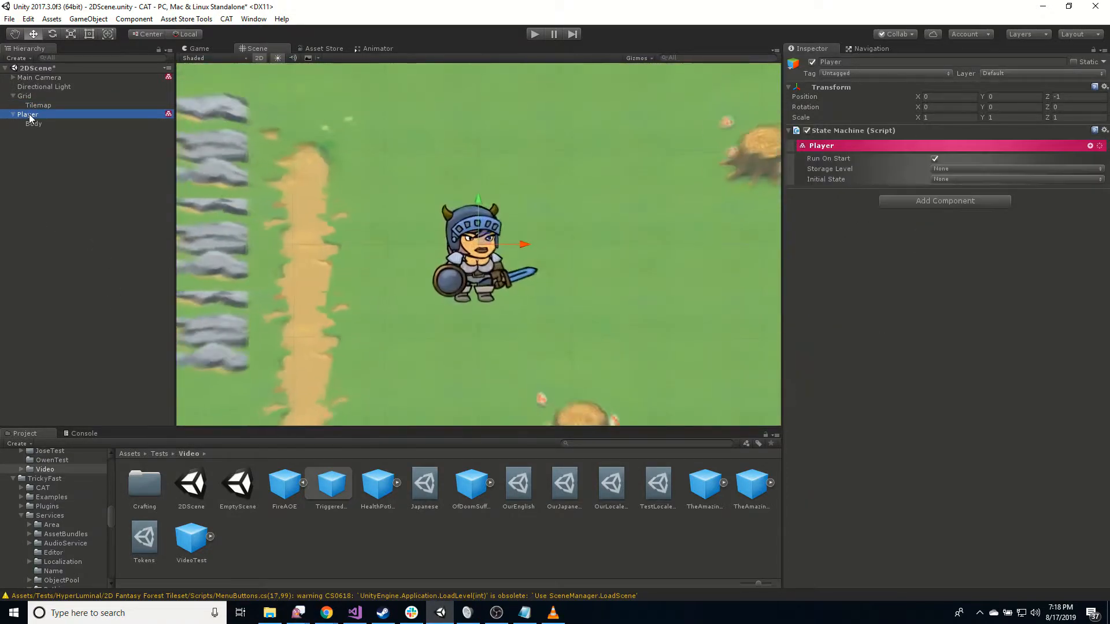
left_click(35, 124)
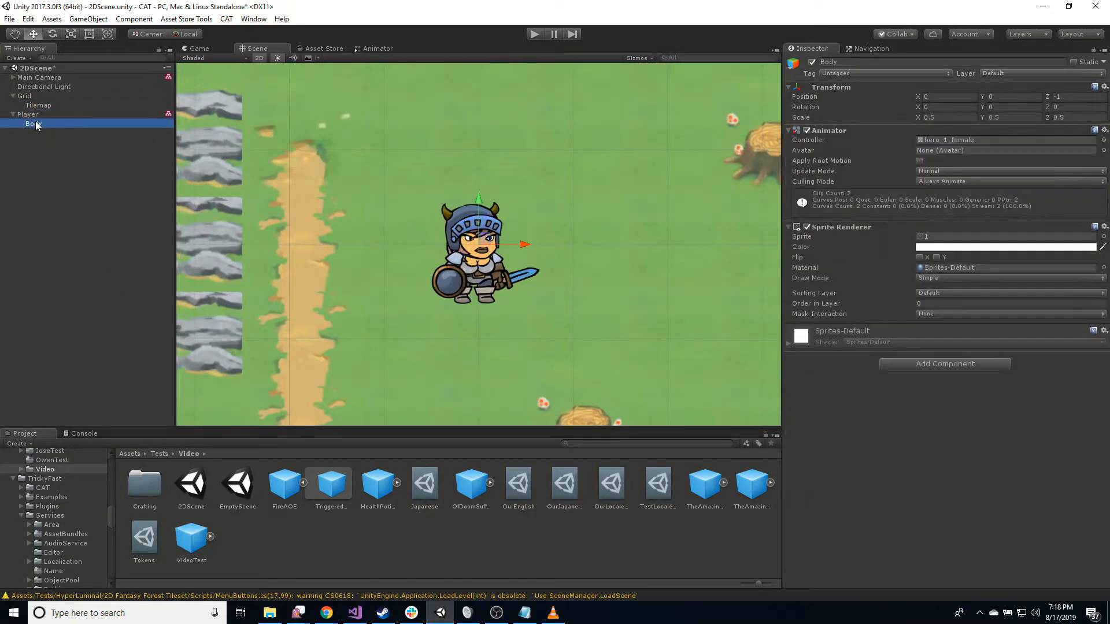
double_click(28, 114)
scroll(601, 235, "down", 10)
middle_click_drag(606, 245, 526, 230)
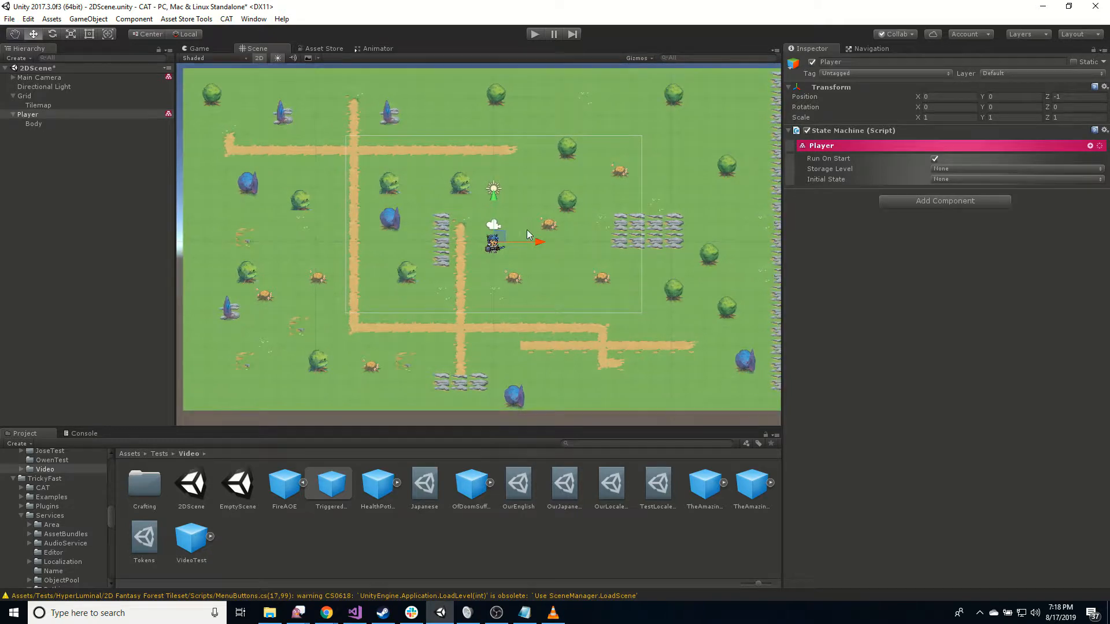
left_click(35, 96)
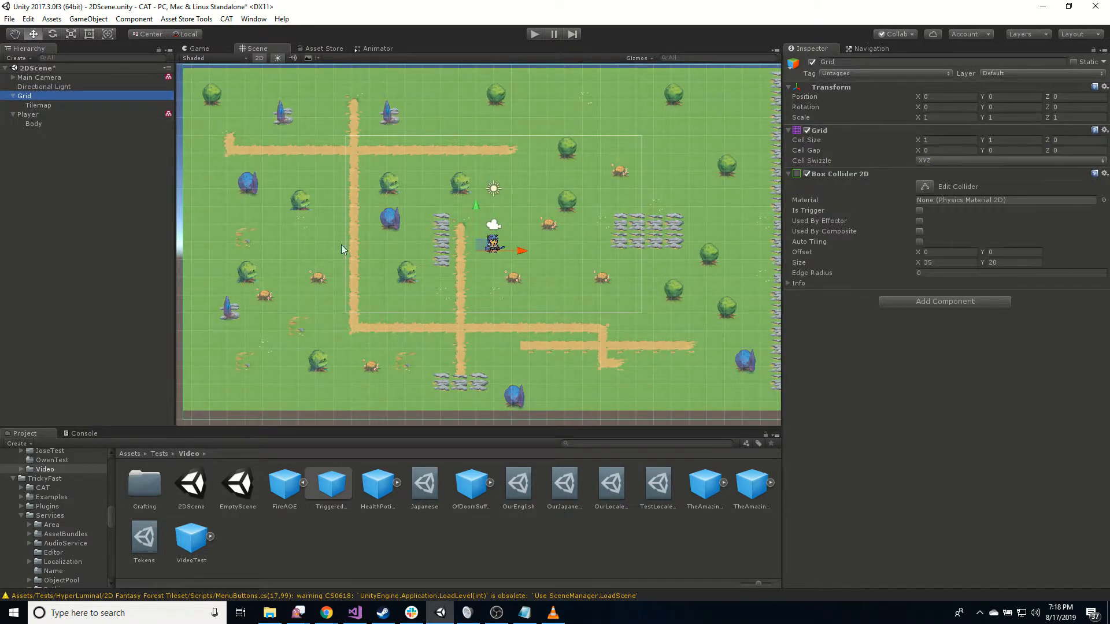
Add a CAT Pathing Service to the scene and set its default pathing type to Waypoint.
left_click(226, 19)
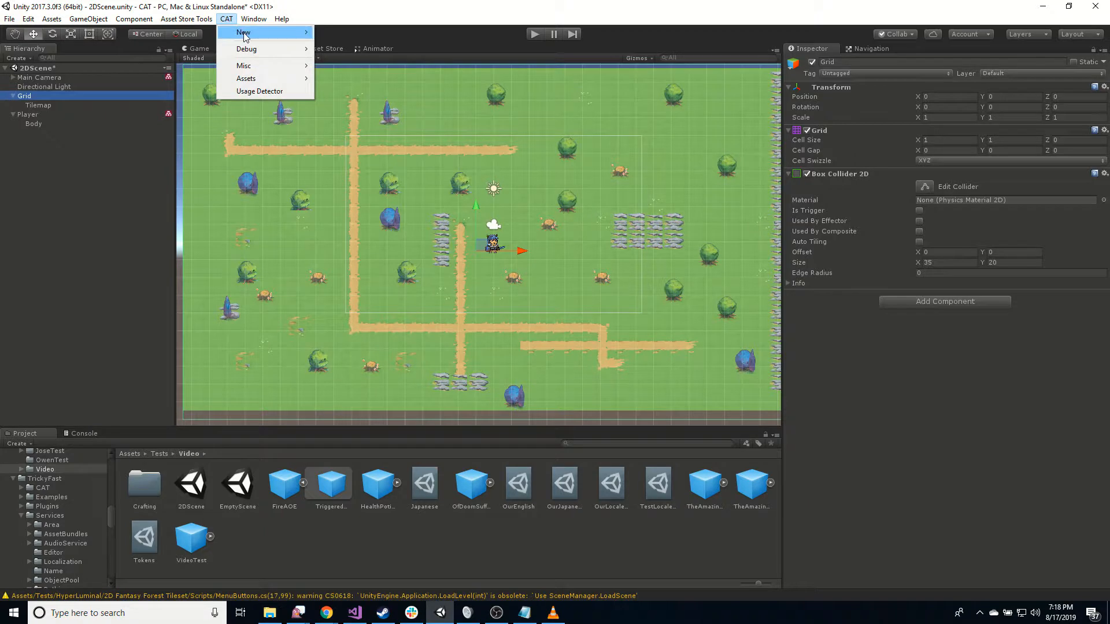
mouse_move(245, 37)
mouse_move(356, 137)
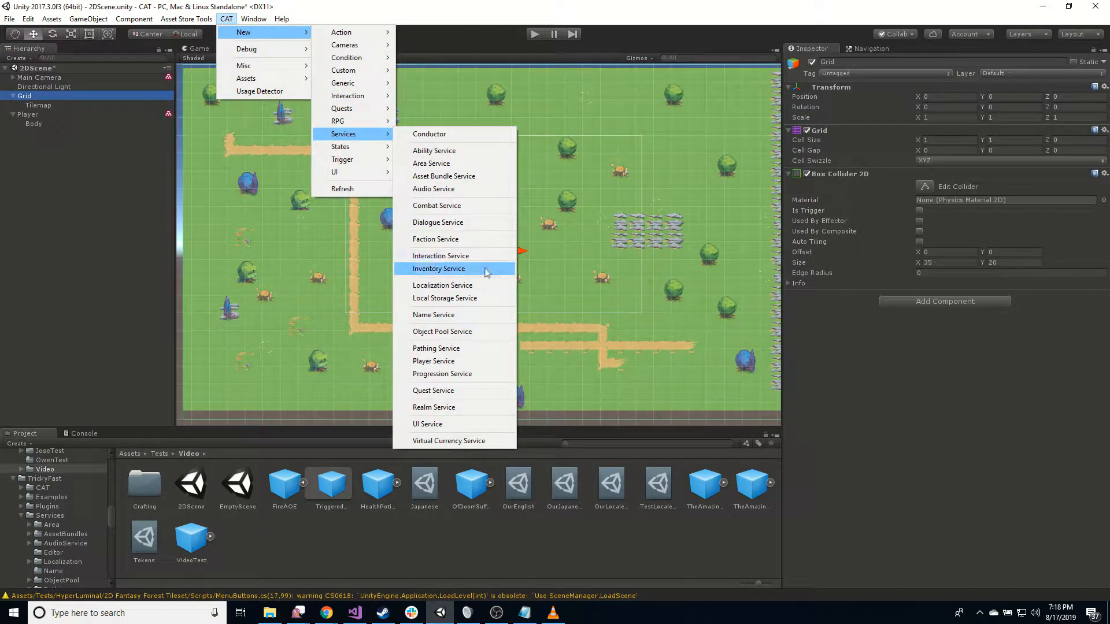
left_click(435, 348)
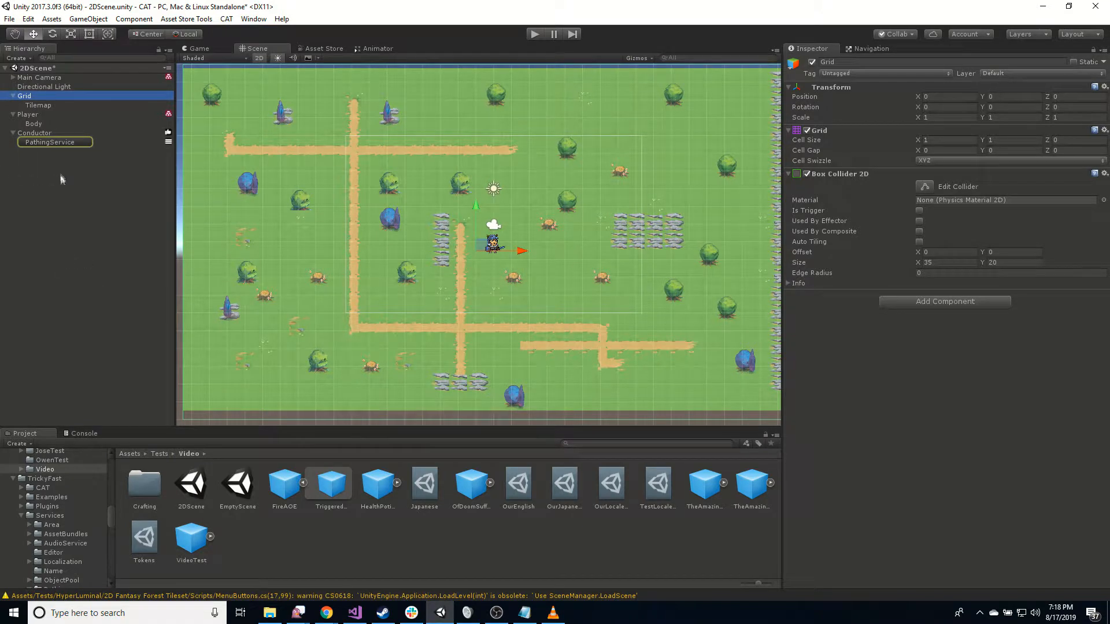
left_click(50, 141)
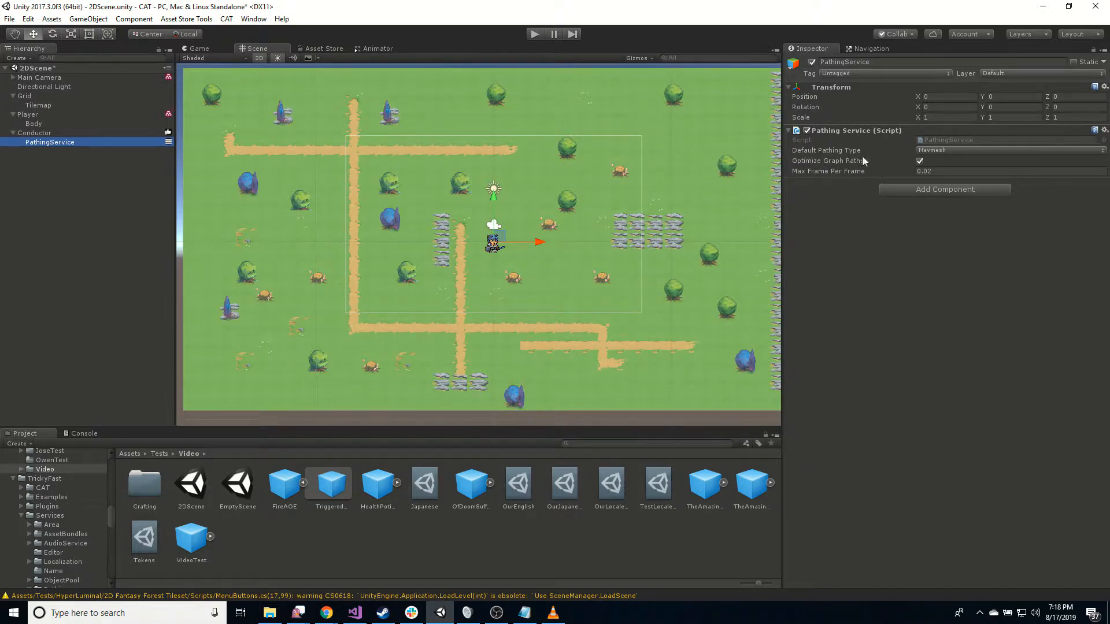
left_click(953, 149)
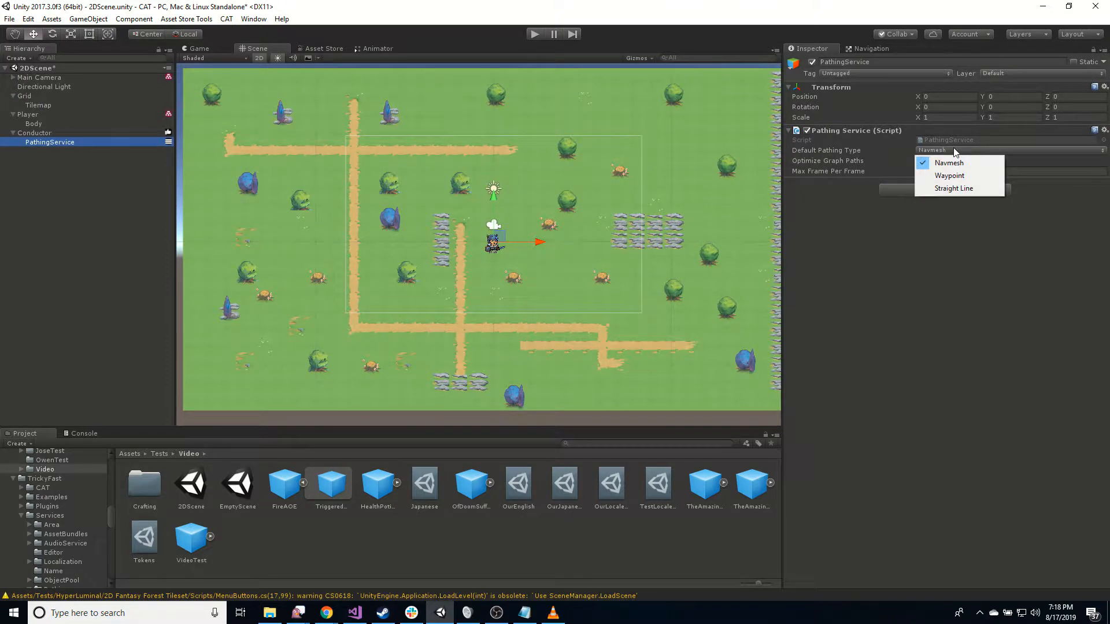
left_click(969, 176)
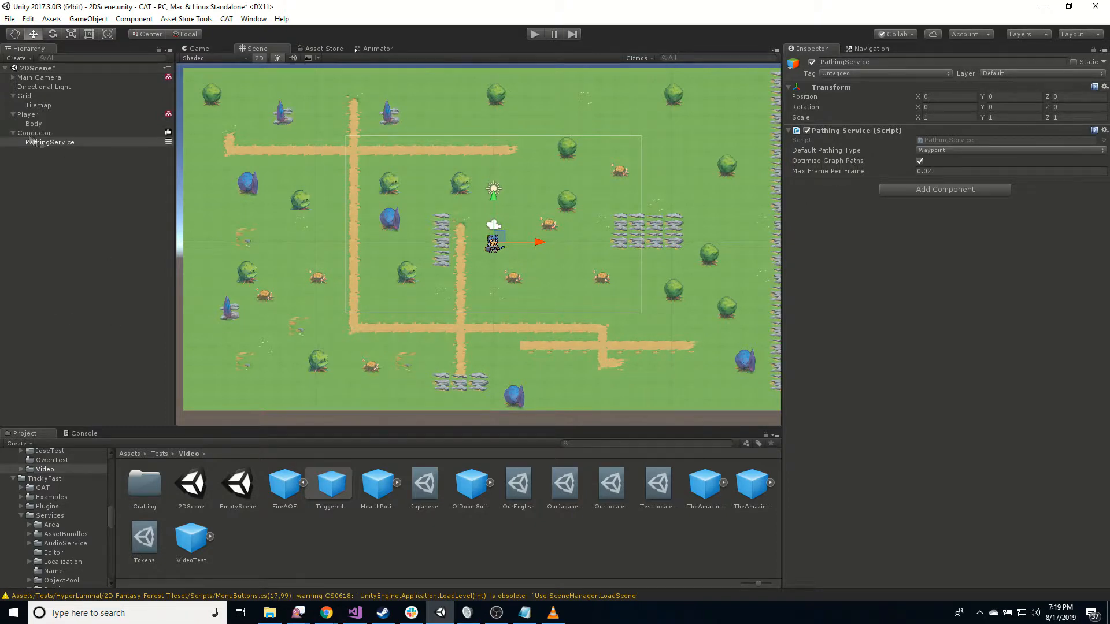
Add a Navigation Grid component to the Grid object.
left_click(25, 96)
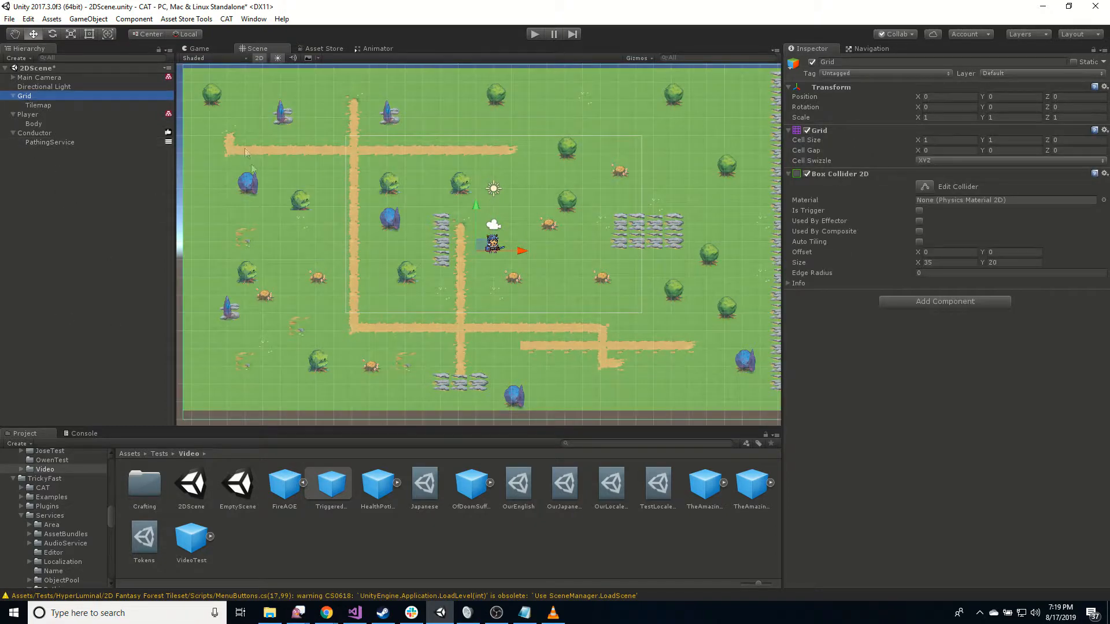
left_click(937, 301)
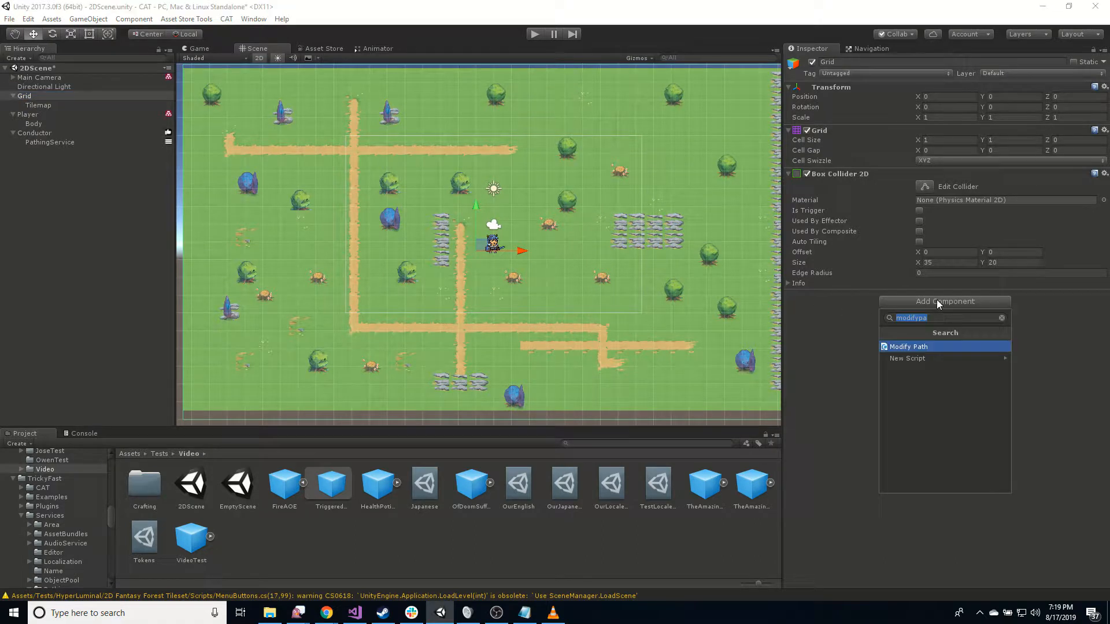
type("gri")
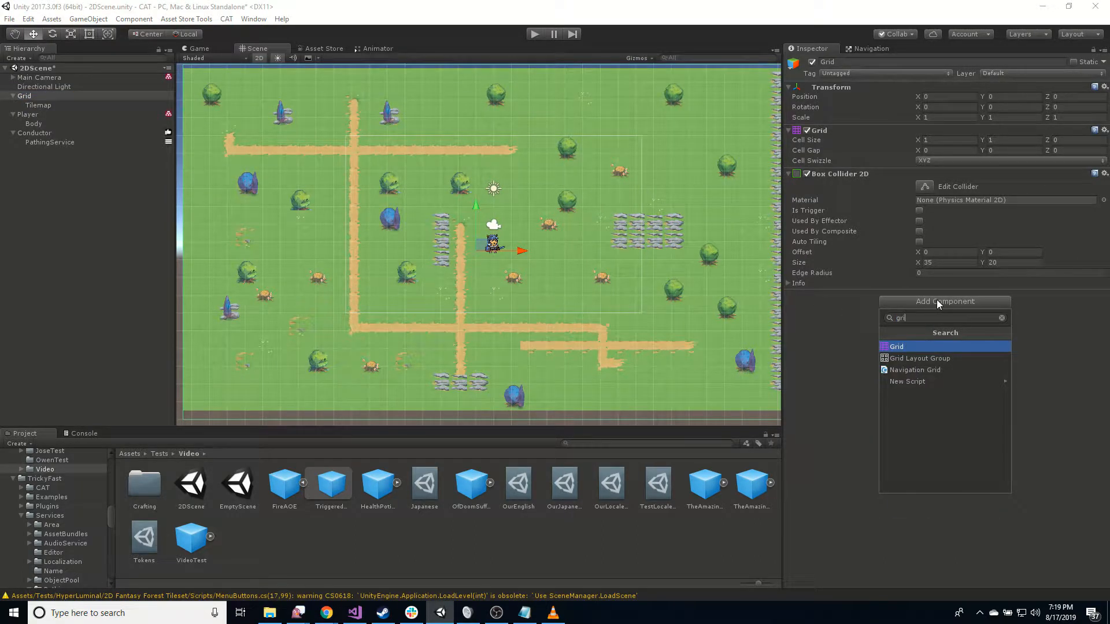
key("Down")
key("Down")
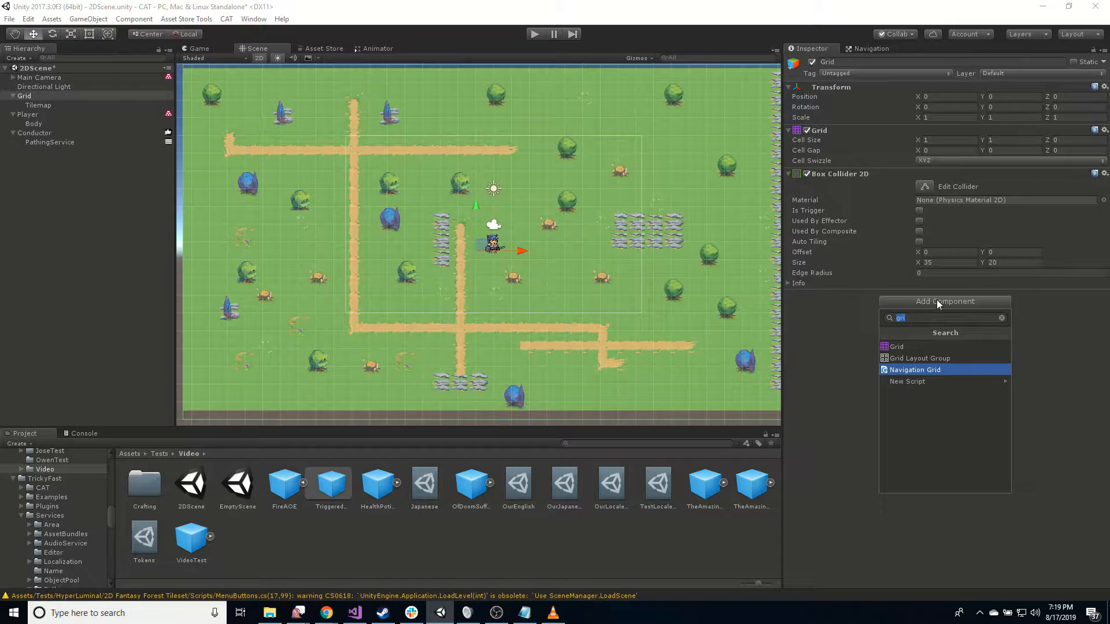
key("Return")
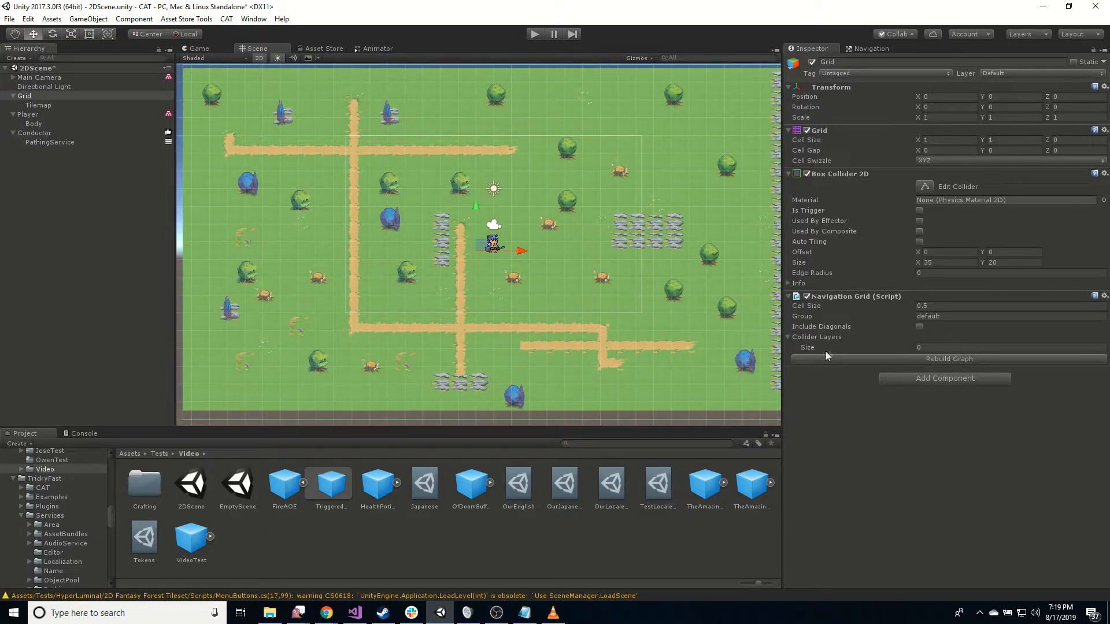
Enable Include Diagonals on the Navigation Grid and rebuild its graph across the whole map.
left_click(919, 327)
scroll(639, 316, "down", 5)
middle_click_drag(639, 316, 589, 297)
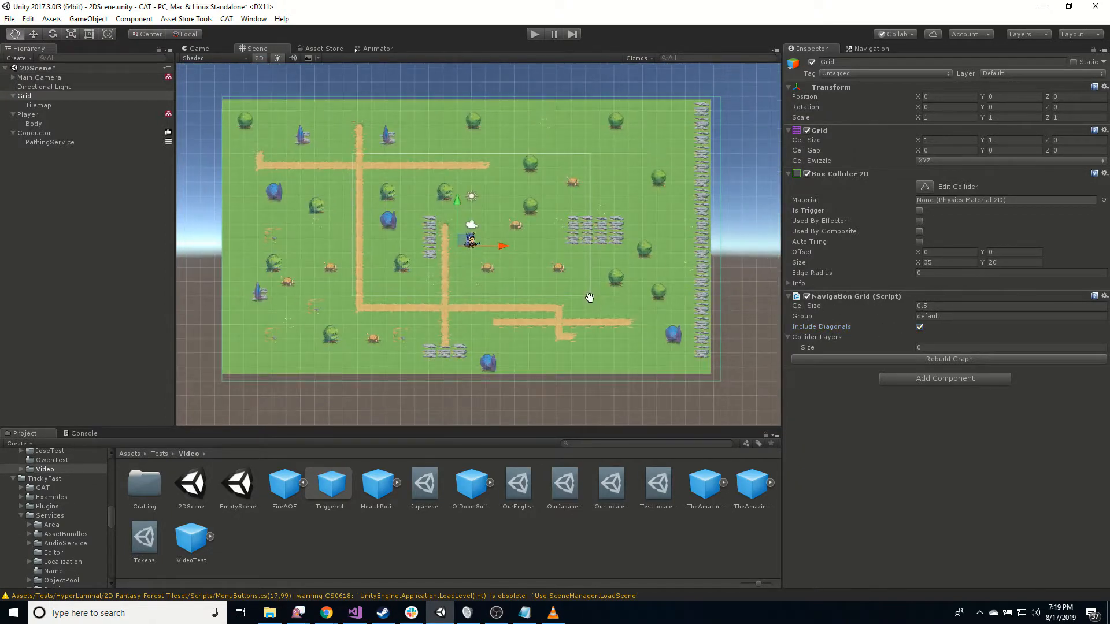
left_click(943, 359)
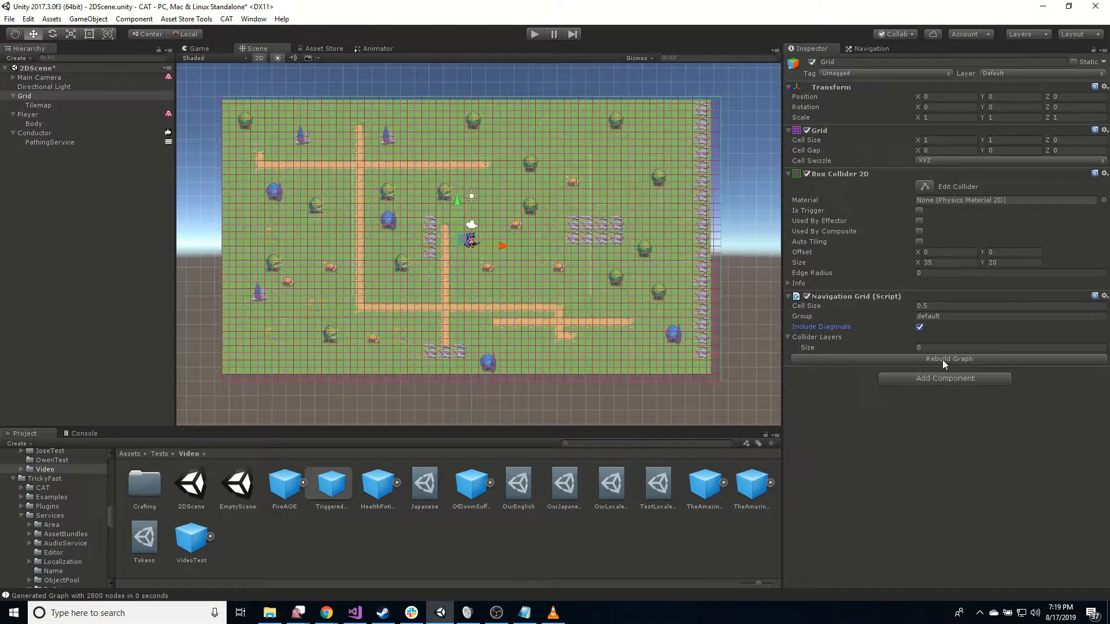
scroll(434, 277, "up", 1)
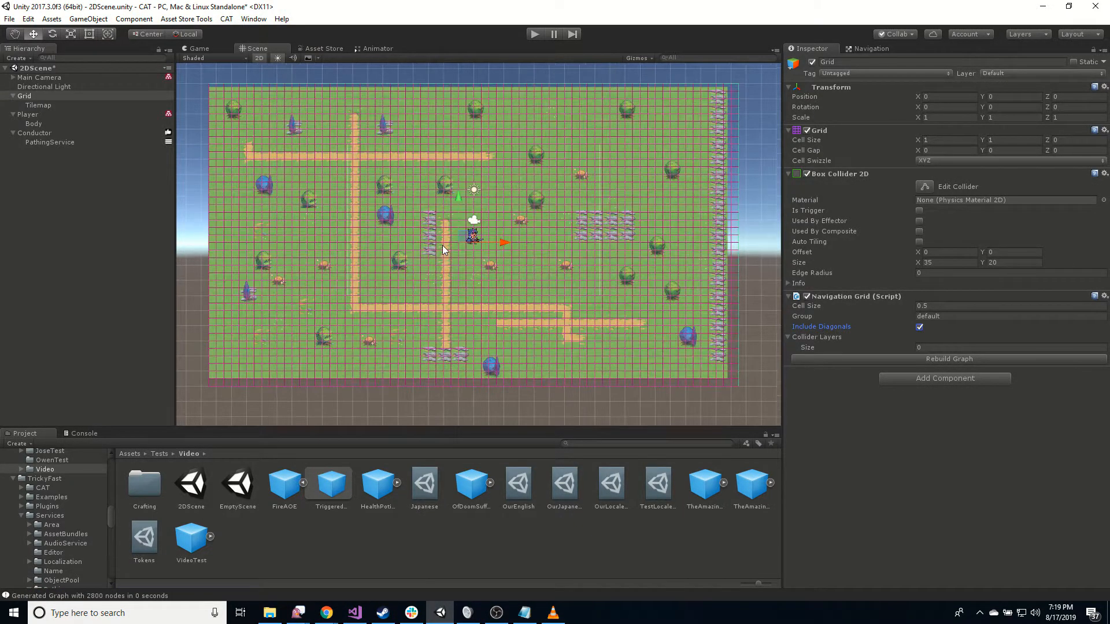
mouse_move(455, 228)
middle_mouse_down()
mouse_move(456, 242)
mouse_move(453, 232)
middle_mouse_up()
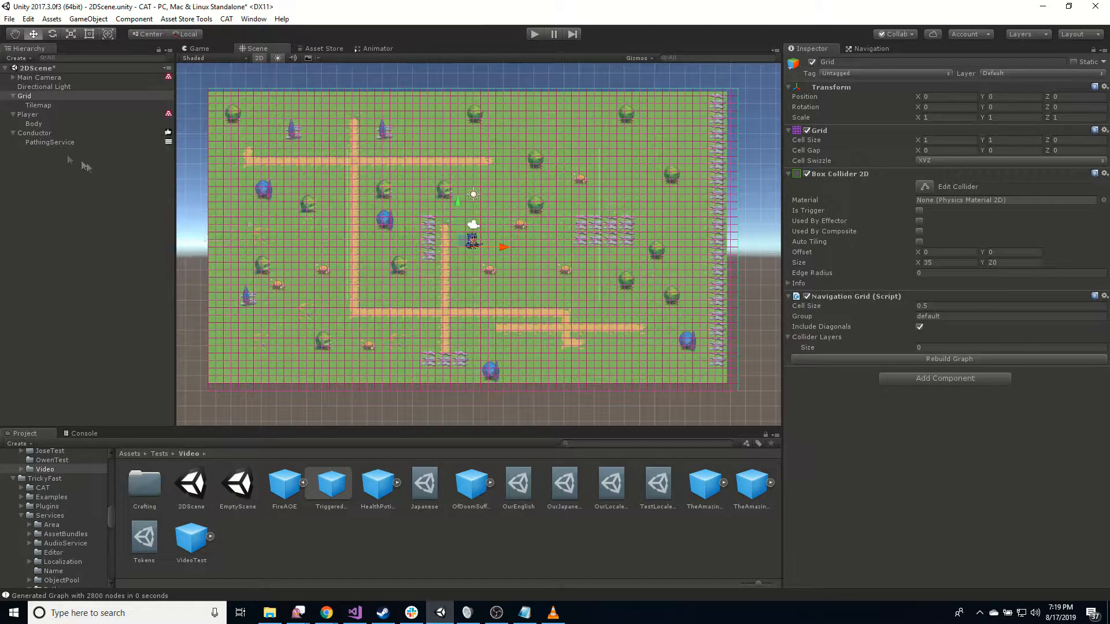
Add a Waypoint Pathing Manager component to the Player object.
left_click(42, 114)
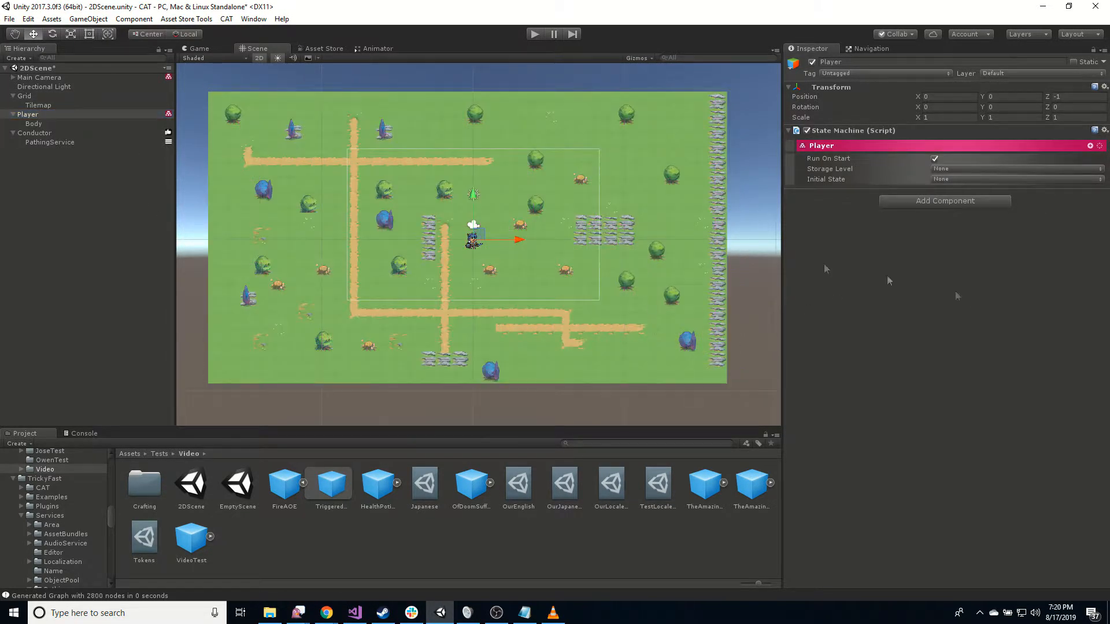
left_click(948, 202)
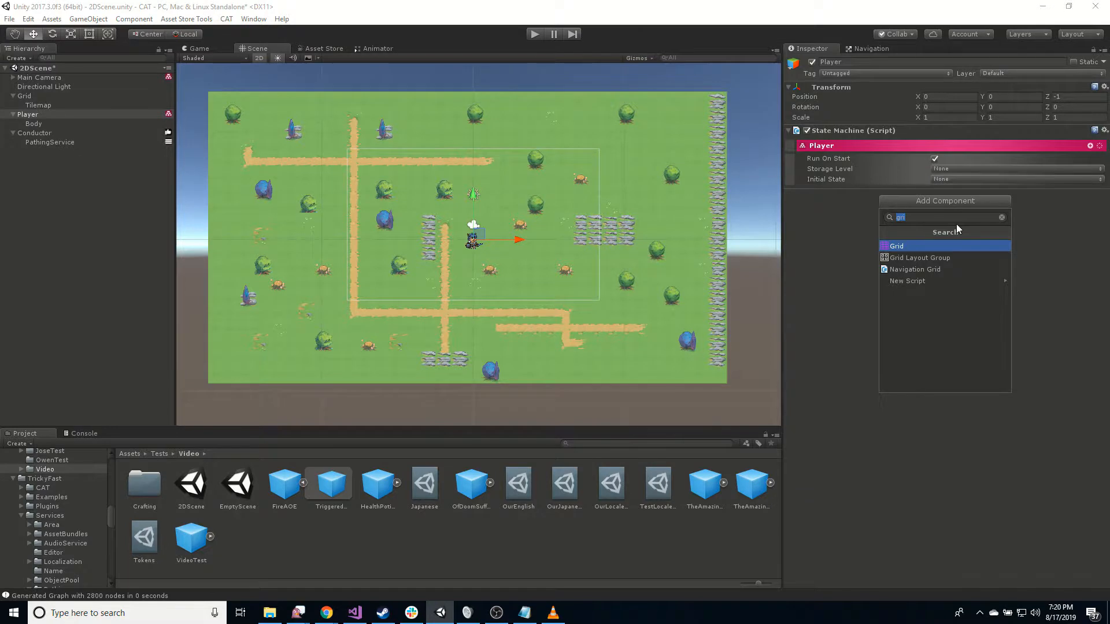
type("way")
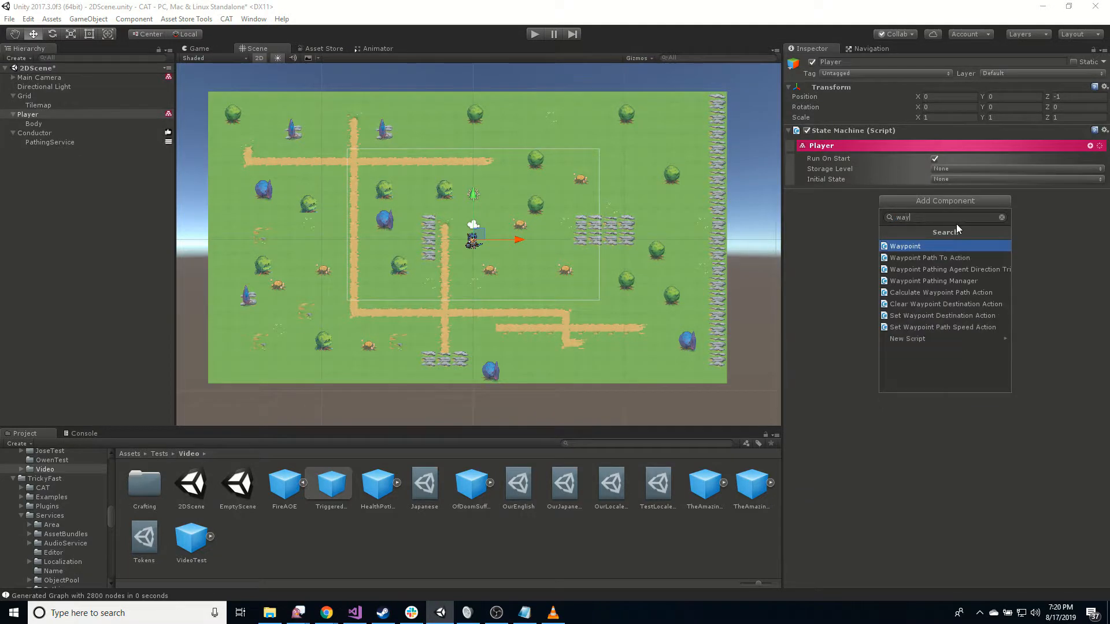
left_click(947, 280)
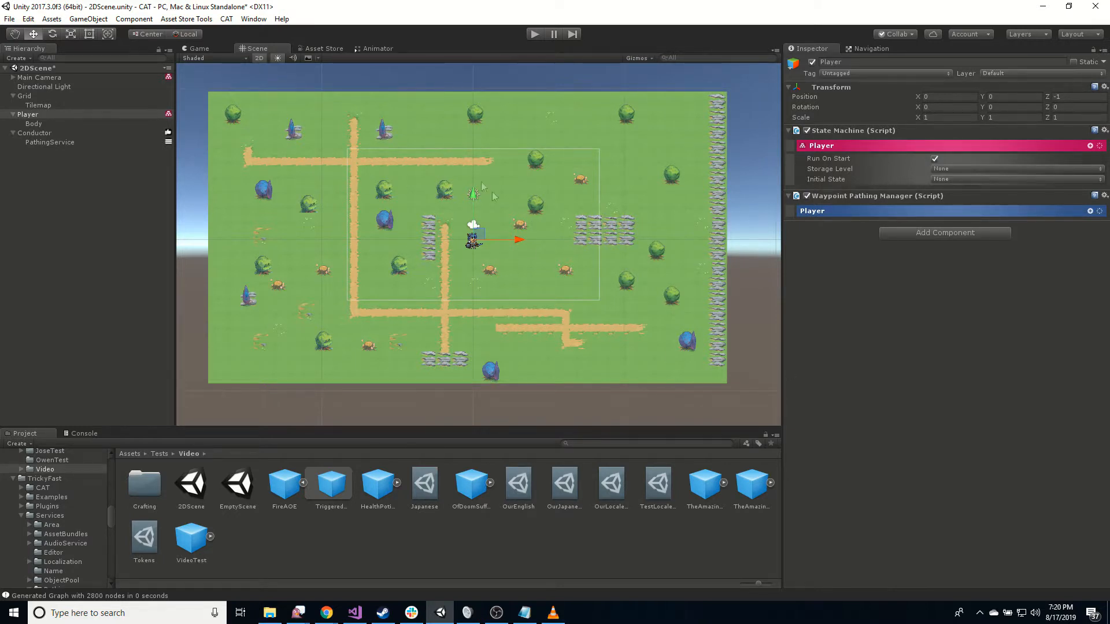
Set the Player's Waypoint Pathing Manager group to "default" and compare it with the Navigation Grid's group.
left_click(858, 213)
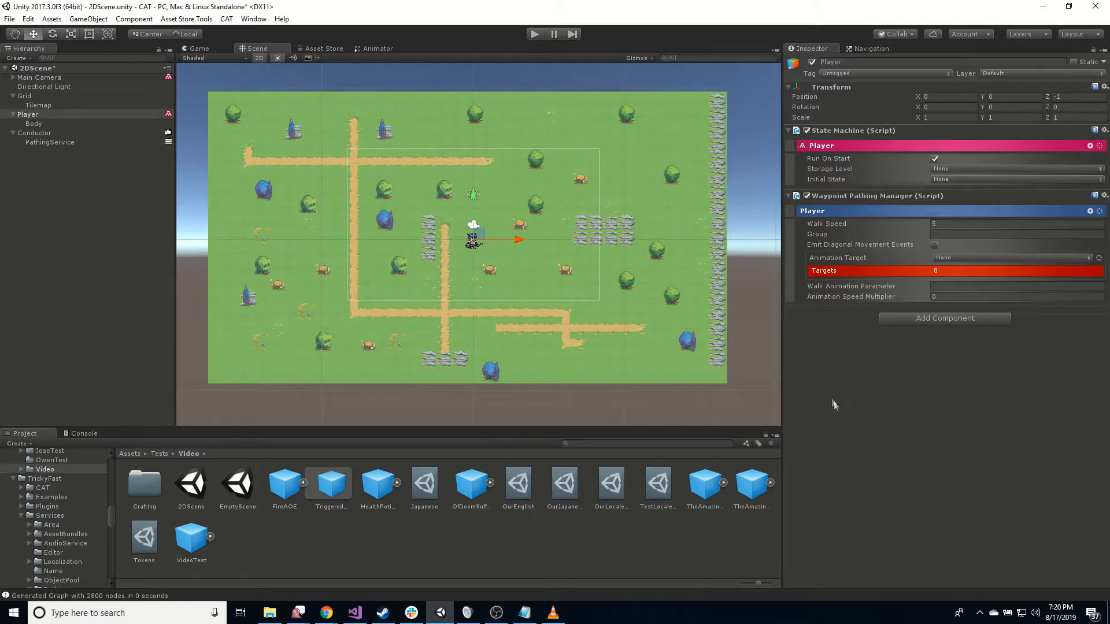
left_click(942, 235)
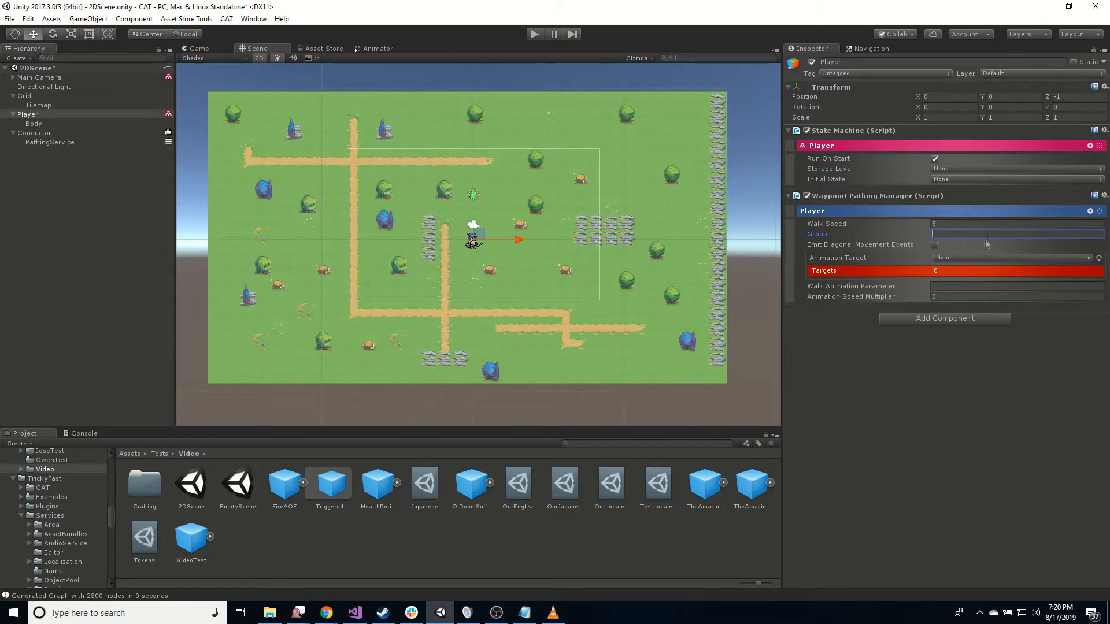
type("default")
left_click(33, 96)
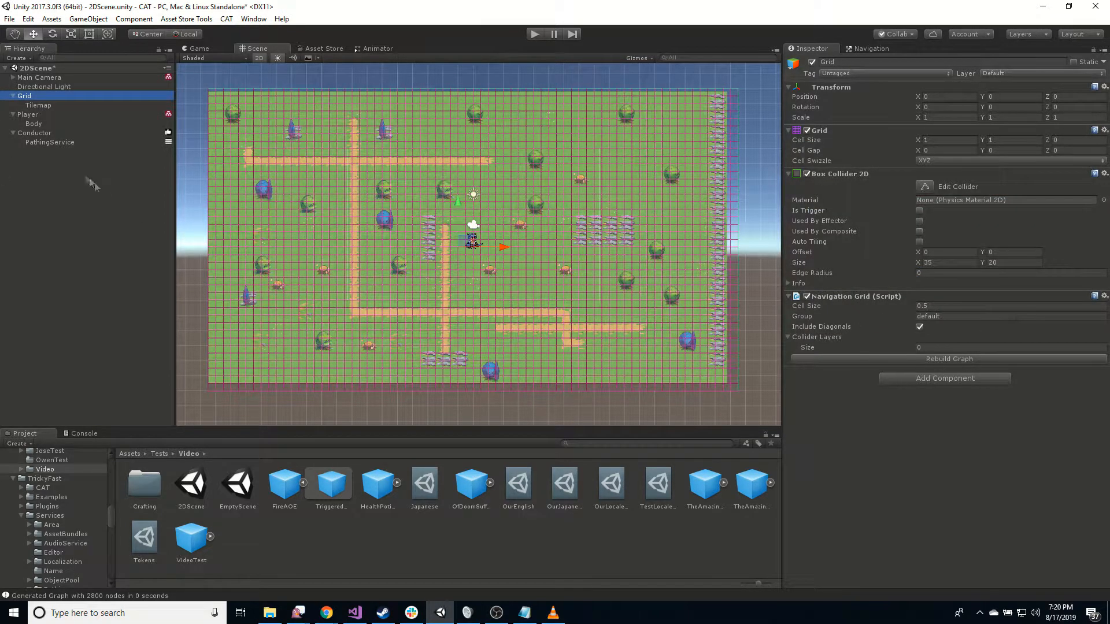
left_click(45, 124)
left_click(41, 115)
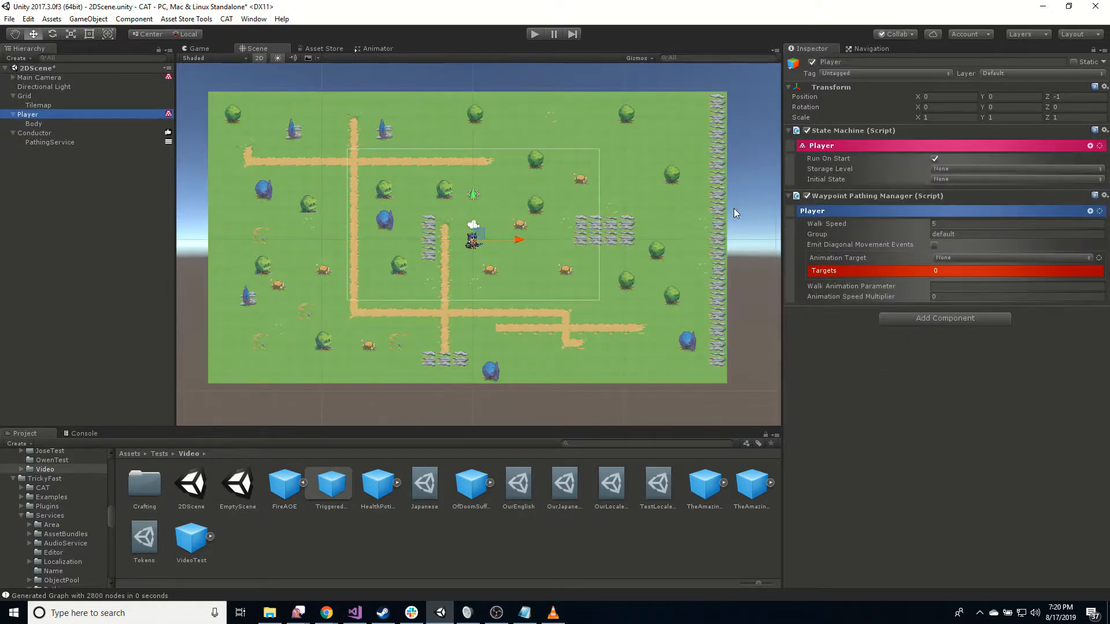
Set the pathing manager's animation target to Owner with the path "Body" and its walk animation parameter to "walk".
left_click(965, 259)
left_click(992, 297)
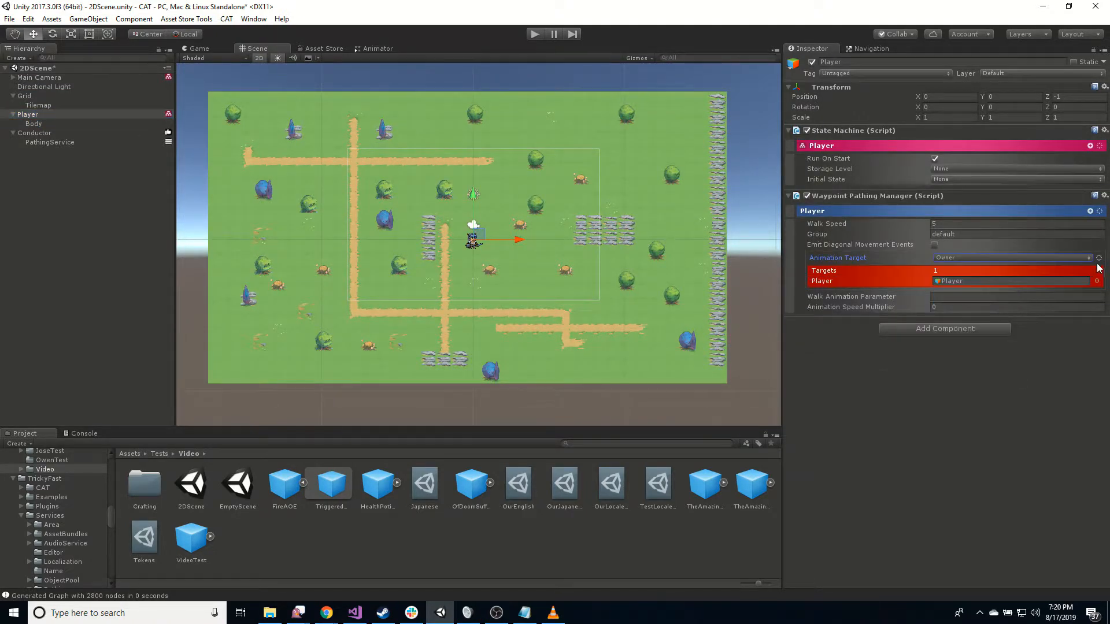
left_click(1100, 259)
mouse_move(1051, 379)
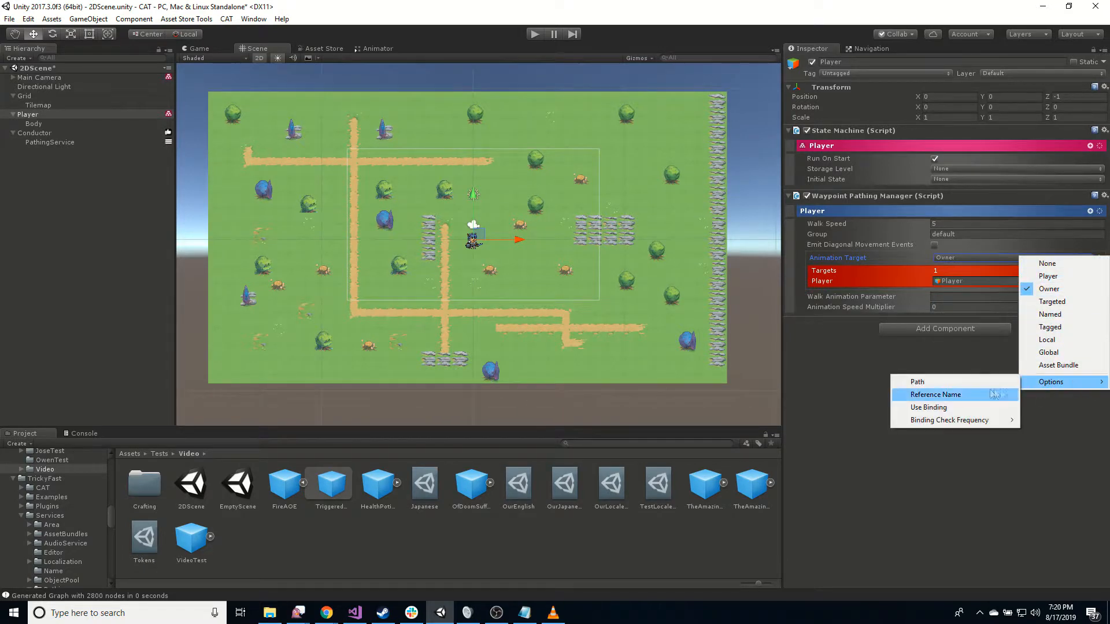
left_click(971, 382)
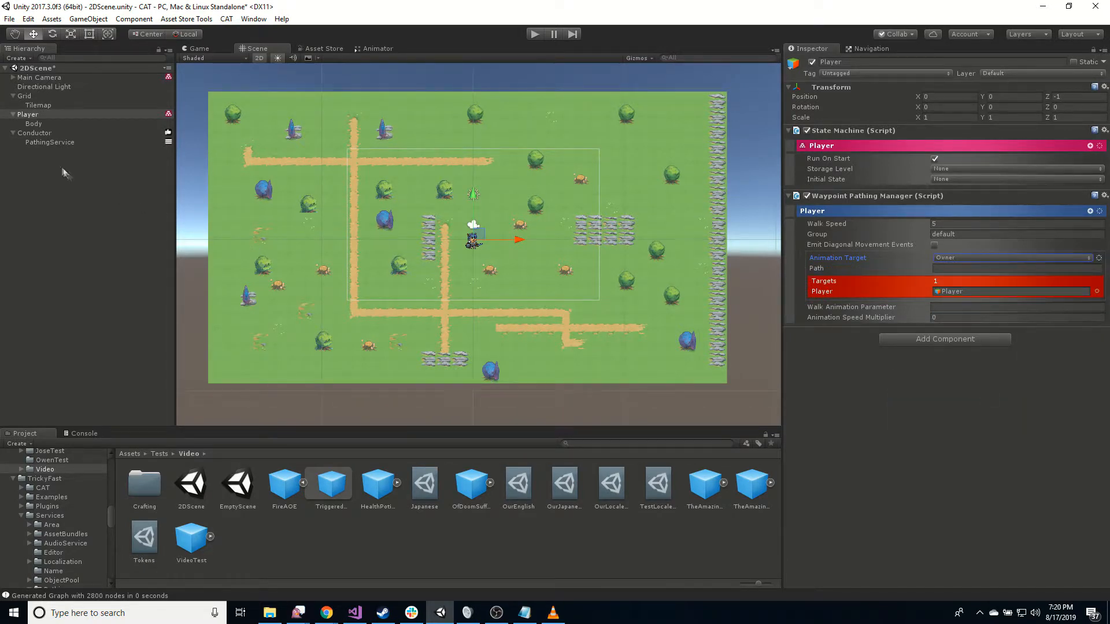
left_click(969, 268)
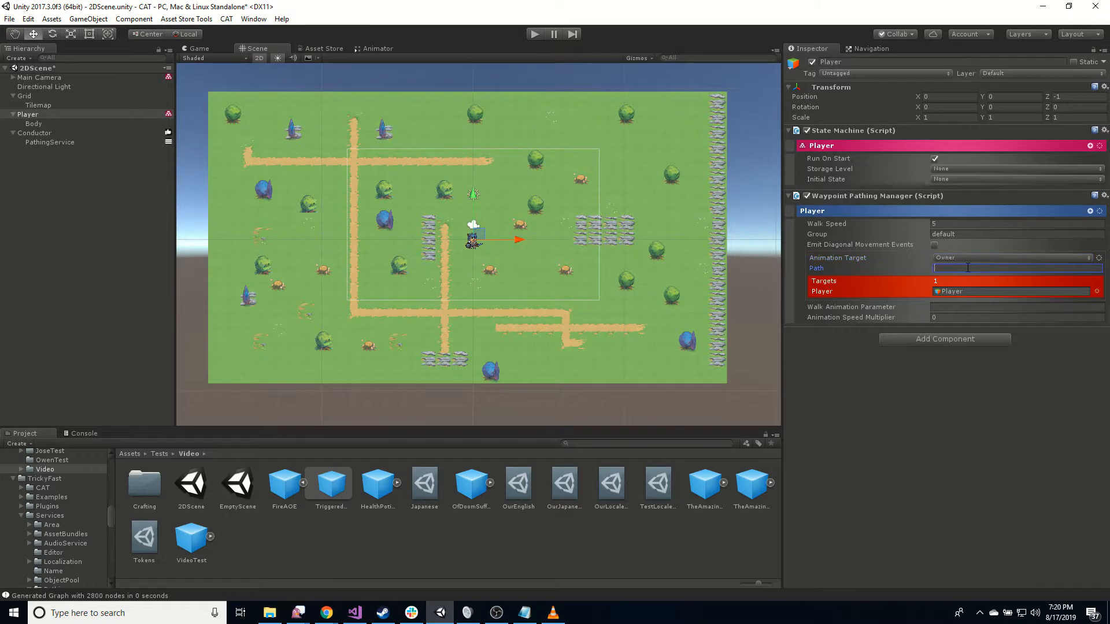
type("Body")
left_click(947, 308)
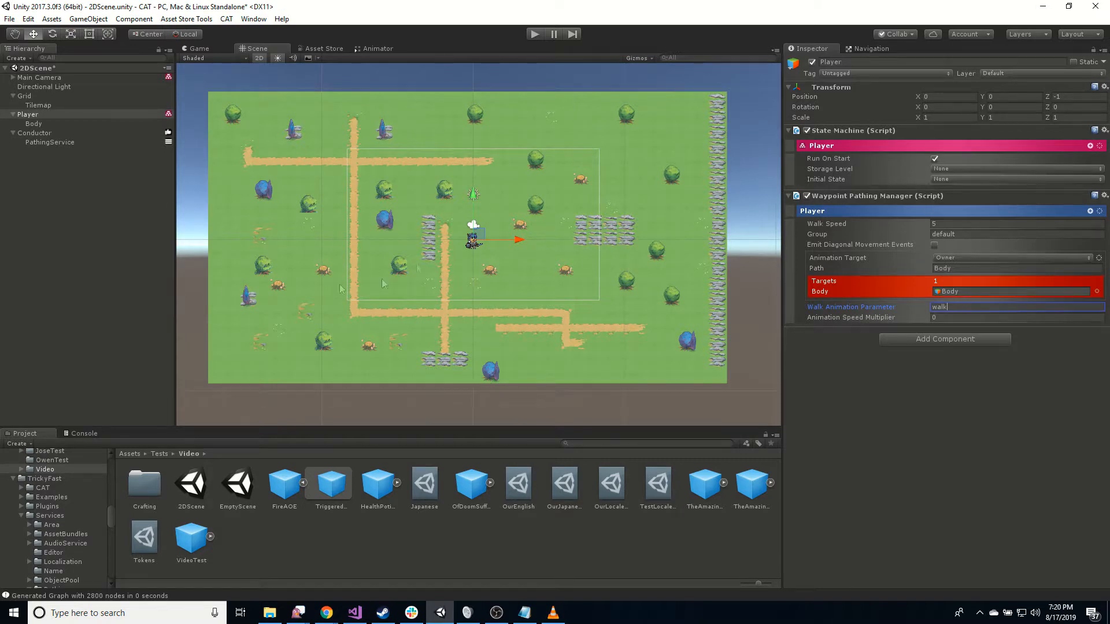
Check the walk parameter in the player's Animator and return to the scene.
left_click(381, 48)
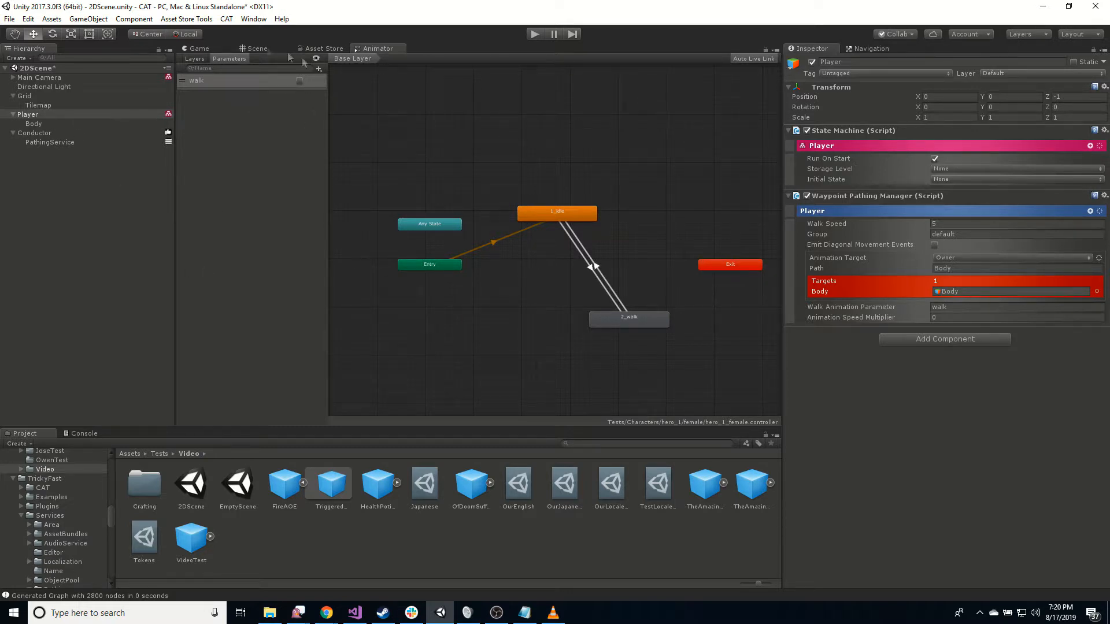
left_click(252, 49)
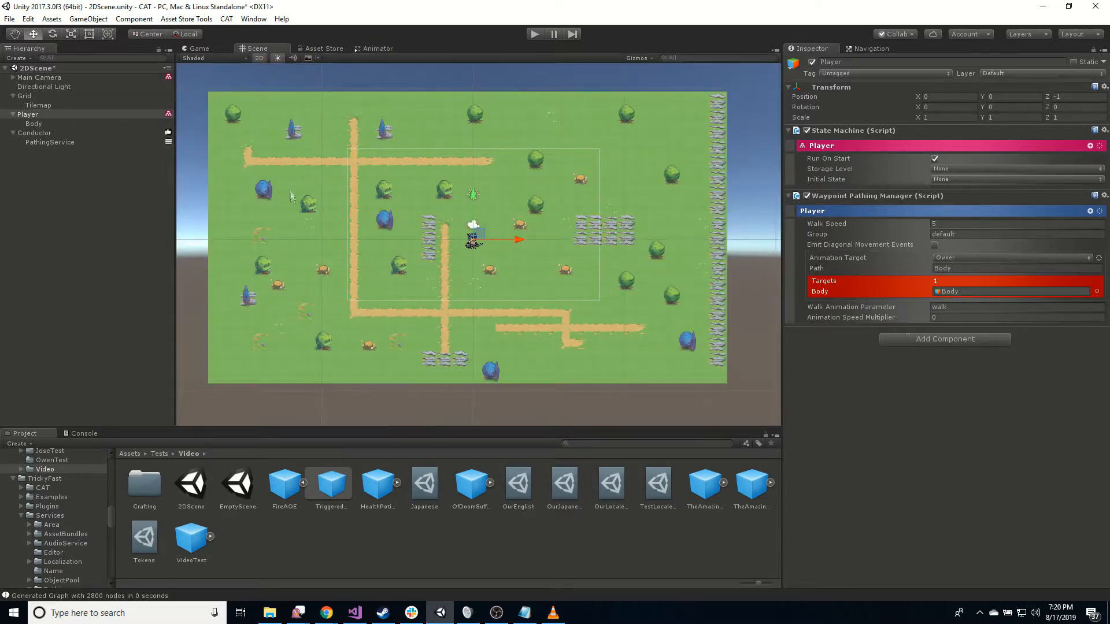
Add a Mouse Button trigger to the Player's state machine.
left_click(1090, 146)
left_click(1038, 167)
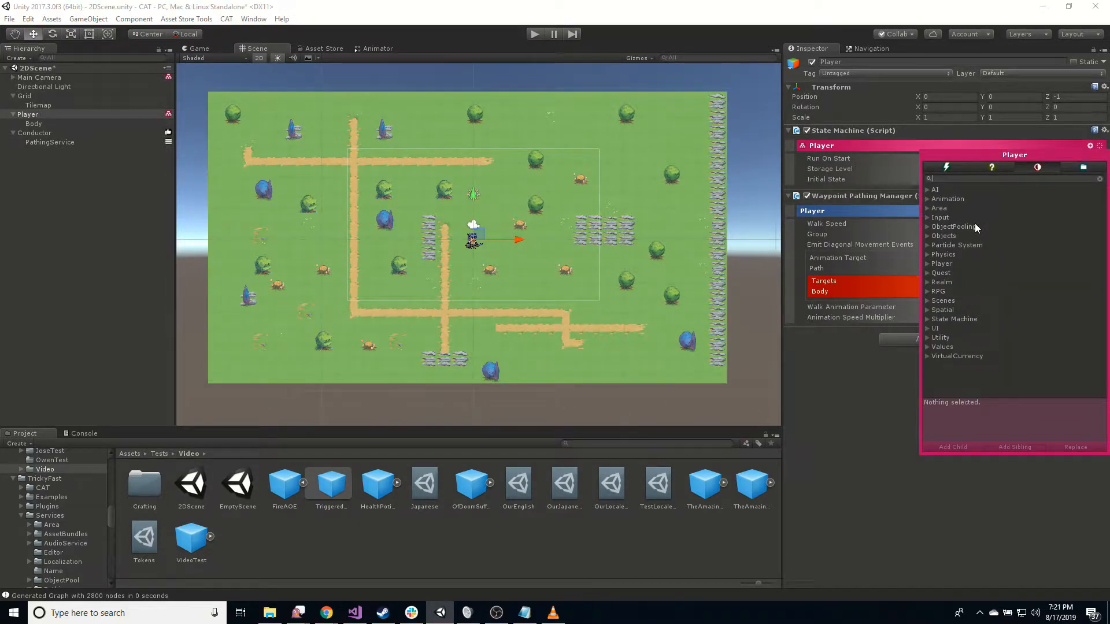
type("mous")
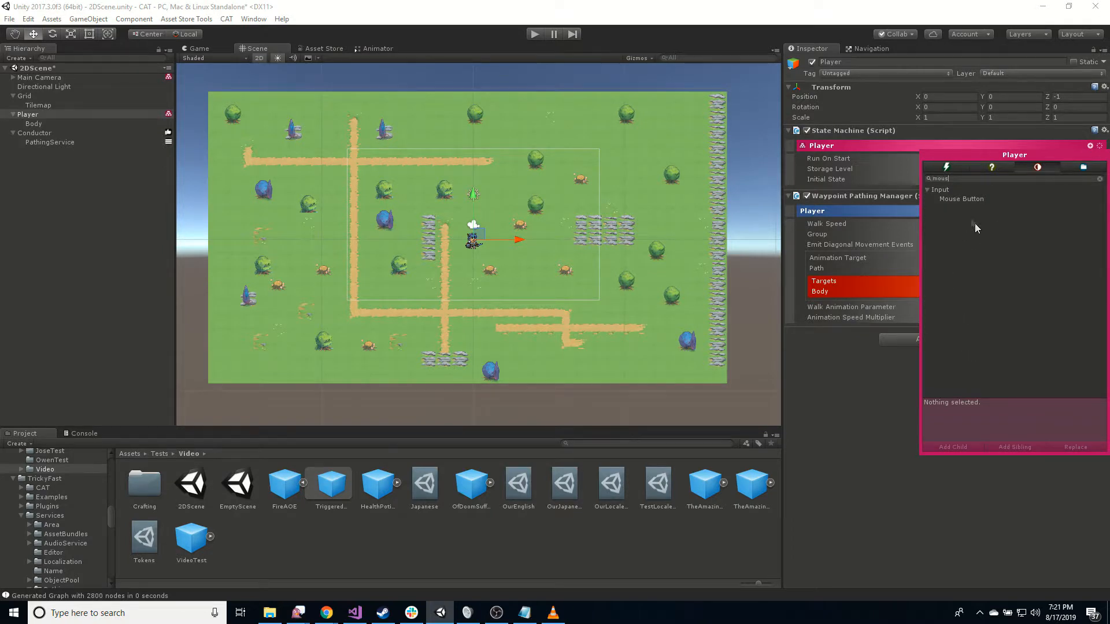
double_click(960, 199)
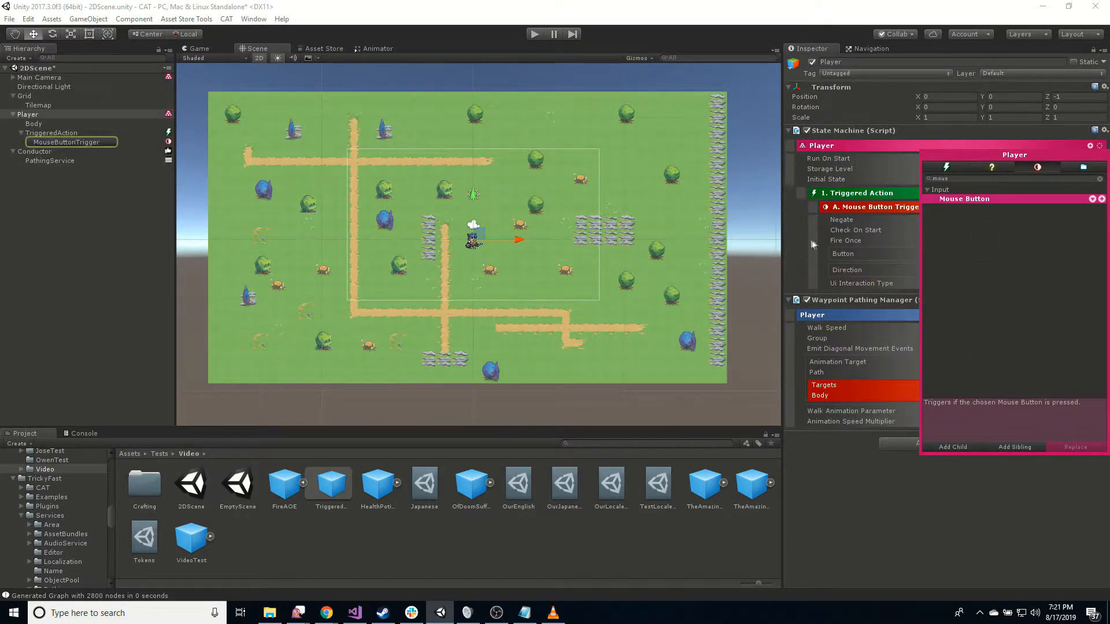
Add a Set Navigation Destination action and place it directly under the Triggered Action, alongside the Mouse Button trigger.
left_click(1090, 207)
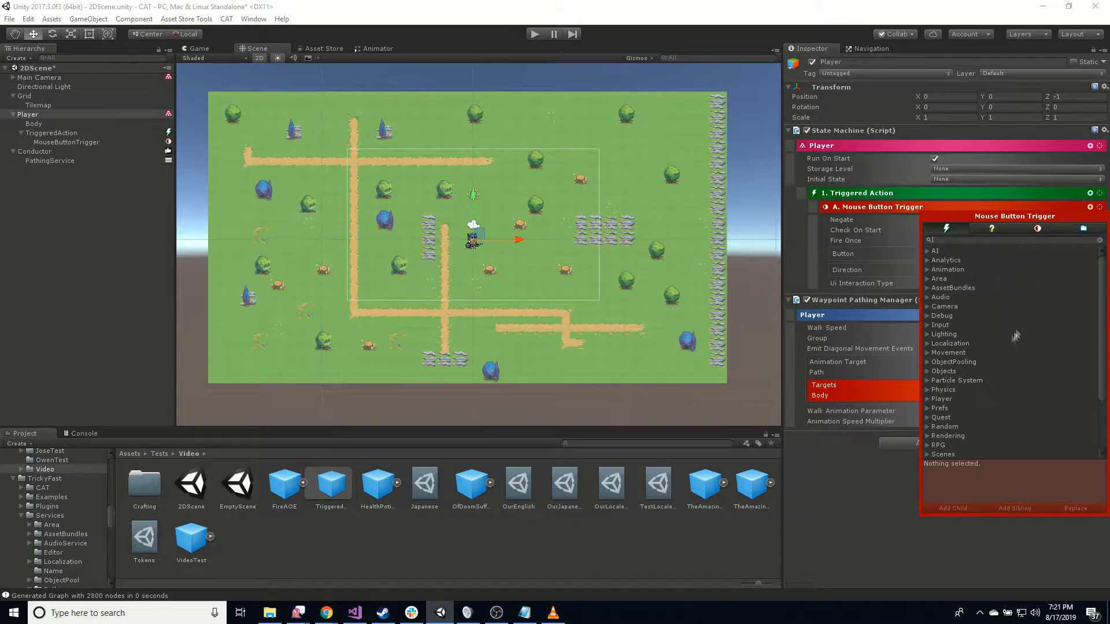
type("nav")
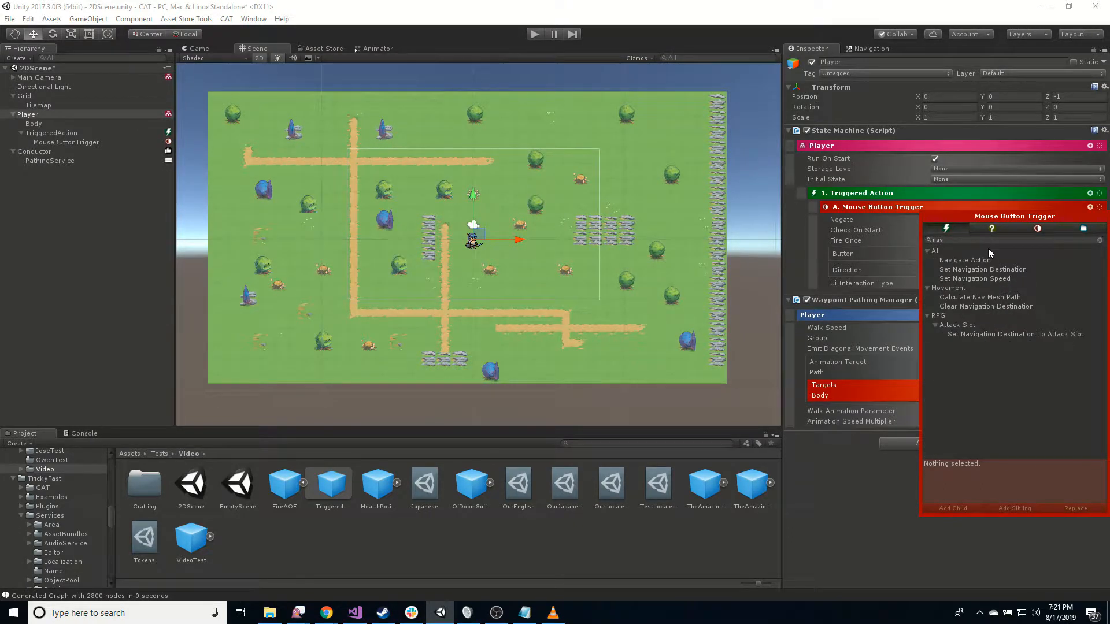
double_click(987, 269)
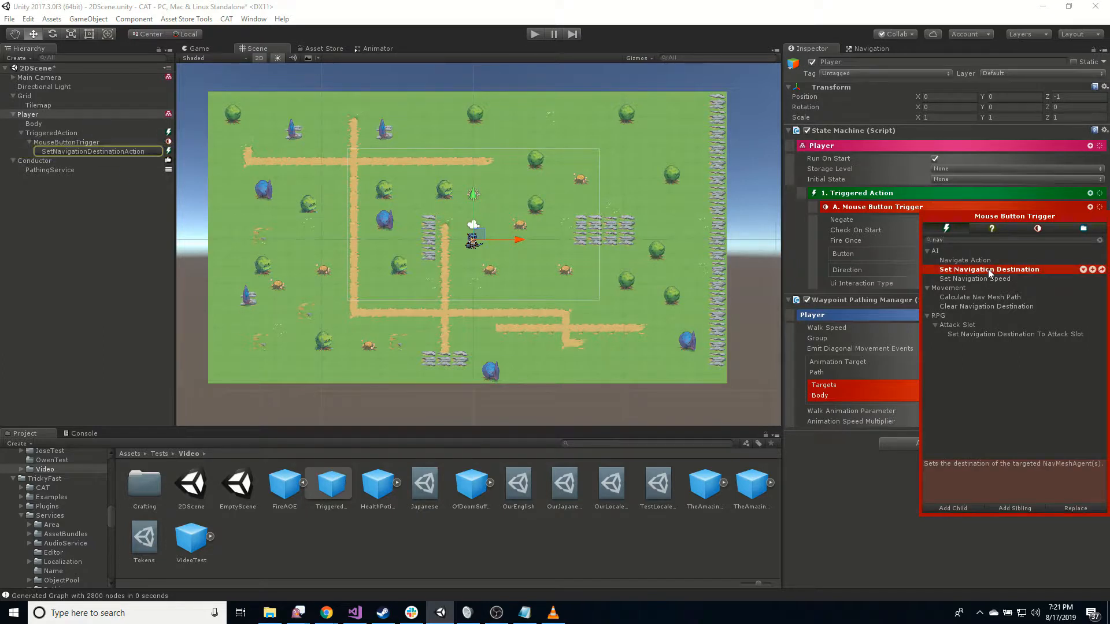
left_click(850, 529)
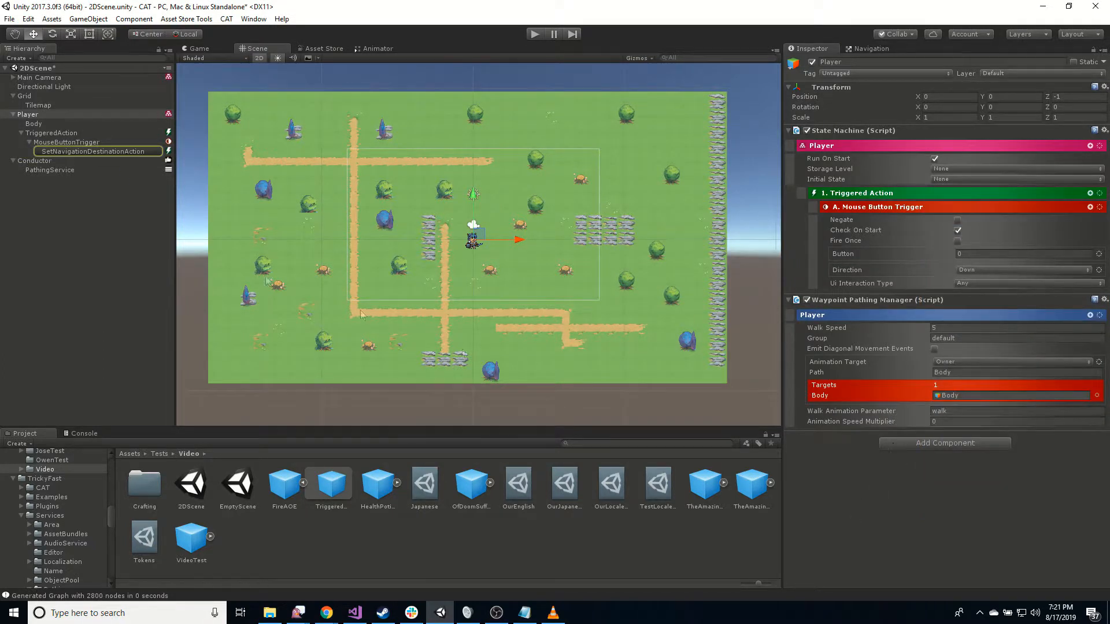
left_click(116, 151)
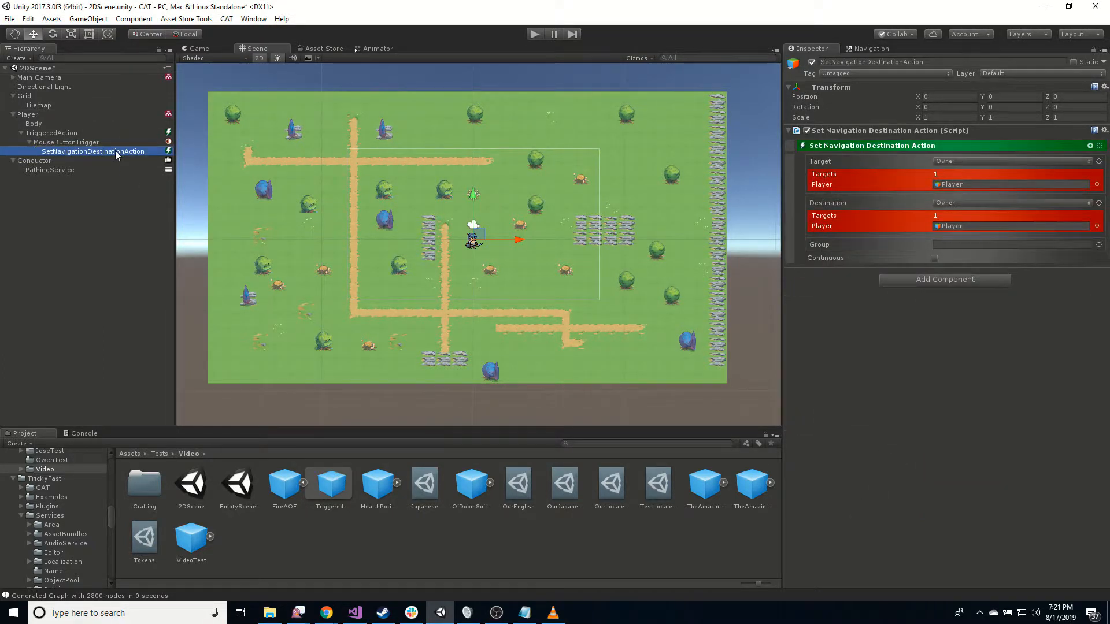
left_click_drag(116, 150, 73, 133)
Set the navigation action's destination to Mouse No Raycast and its group to "default", and enable Continuous.
left_click(934, 161)
left_click(962, 203)
left_click(968, 215)
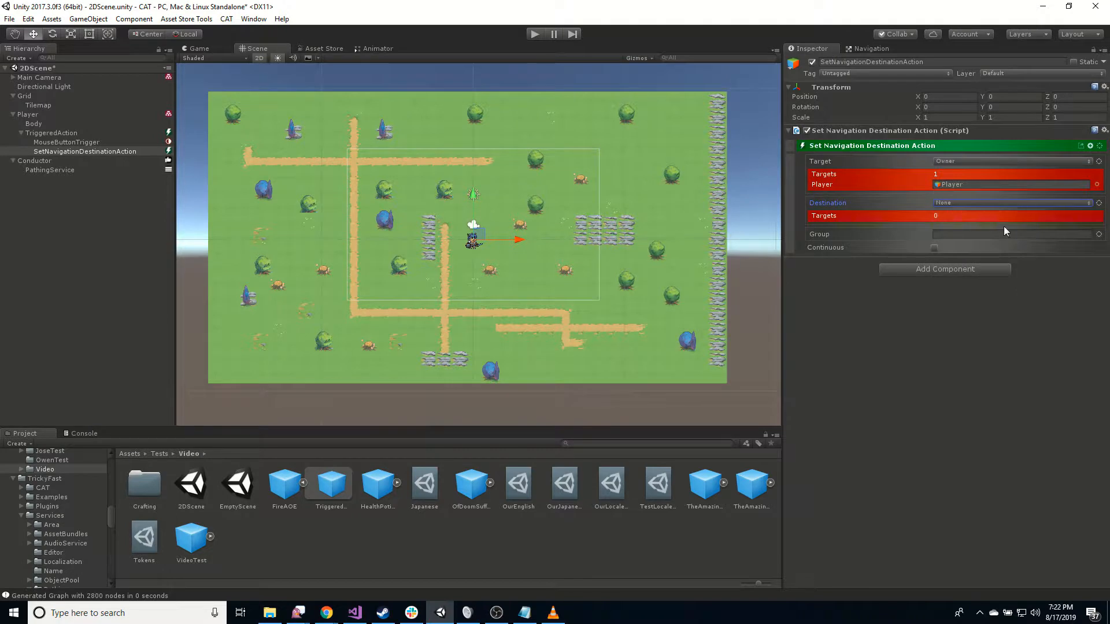
left_click(1100, 205)
mouse_move(1066, 329)
left_click(986, 329)
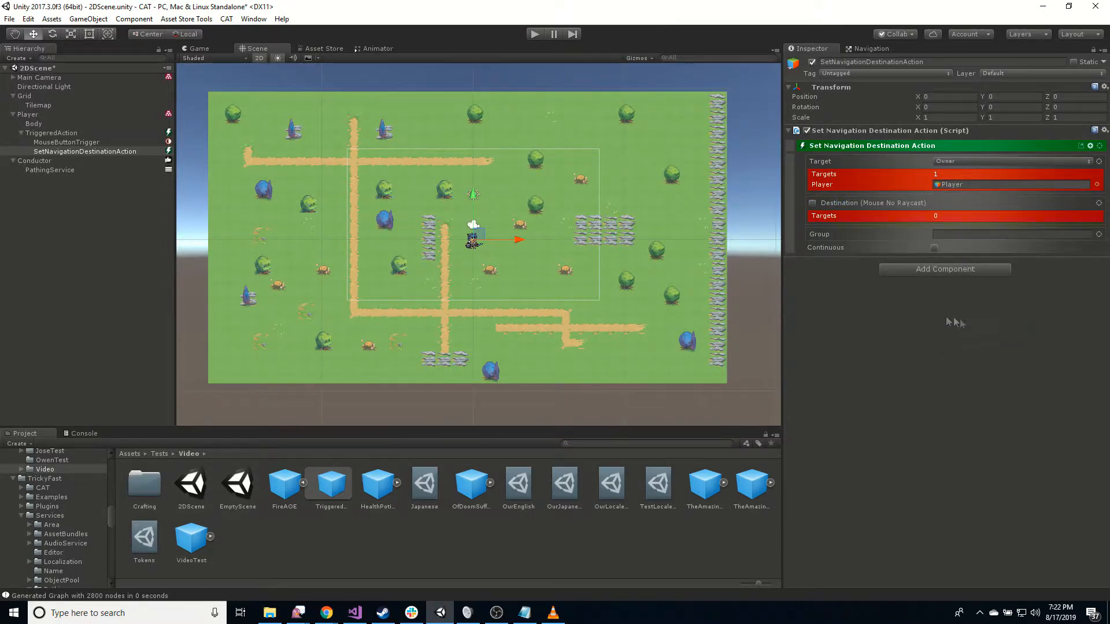
left_click(965, 231)
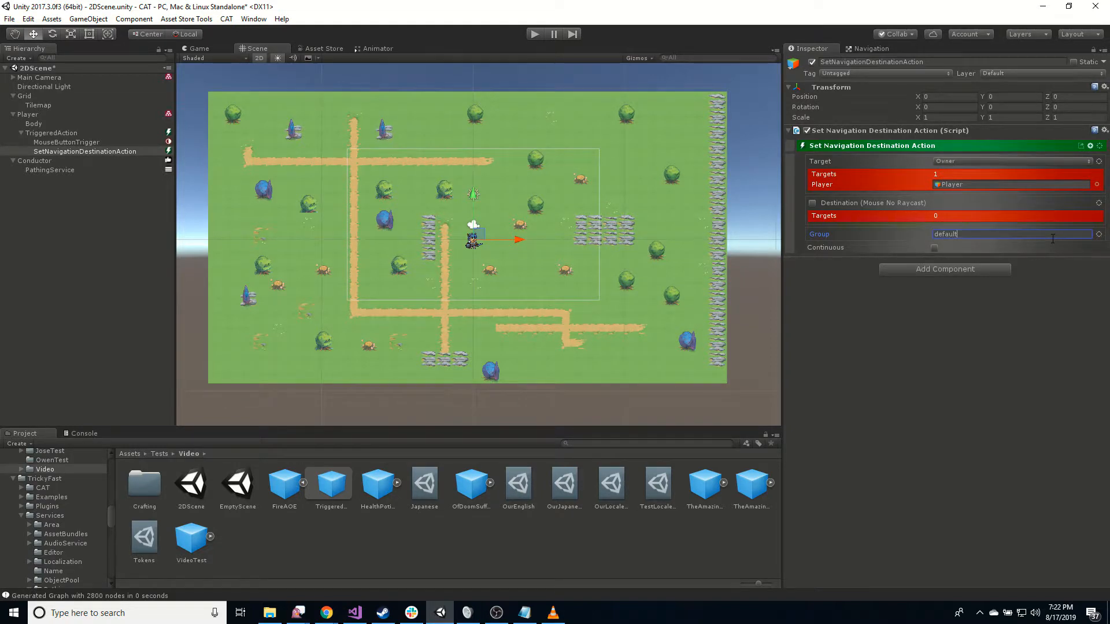
left_click(935, 247)
Run the game and test click-to-move by sending the player to several spots around the map, then stop it.
left_click(534, 34)
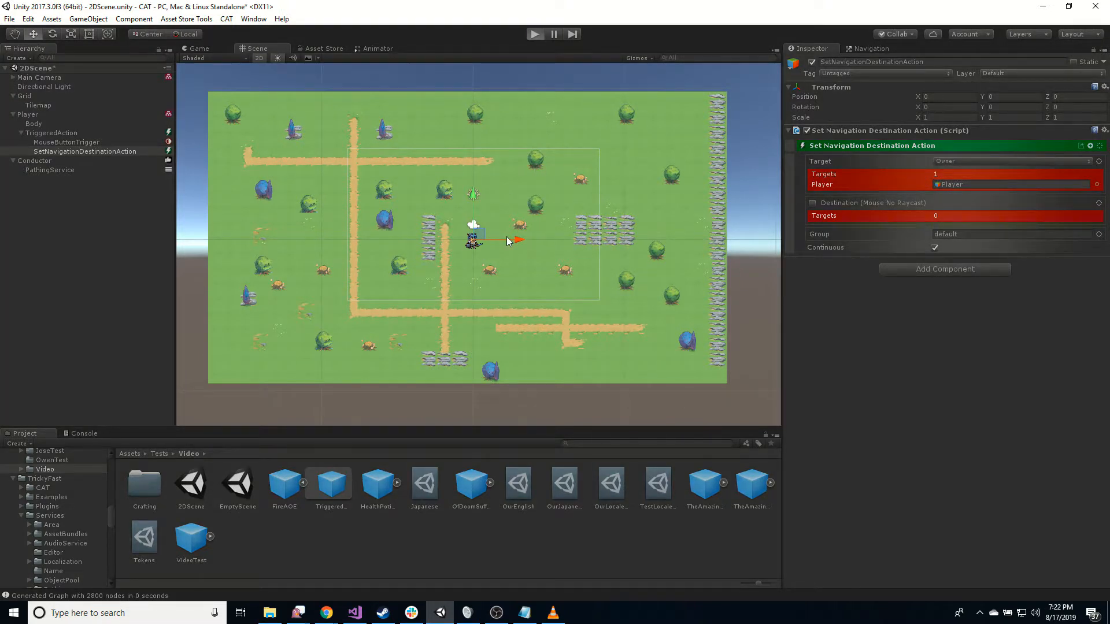
left_click(605, 270)
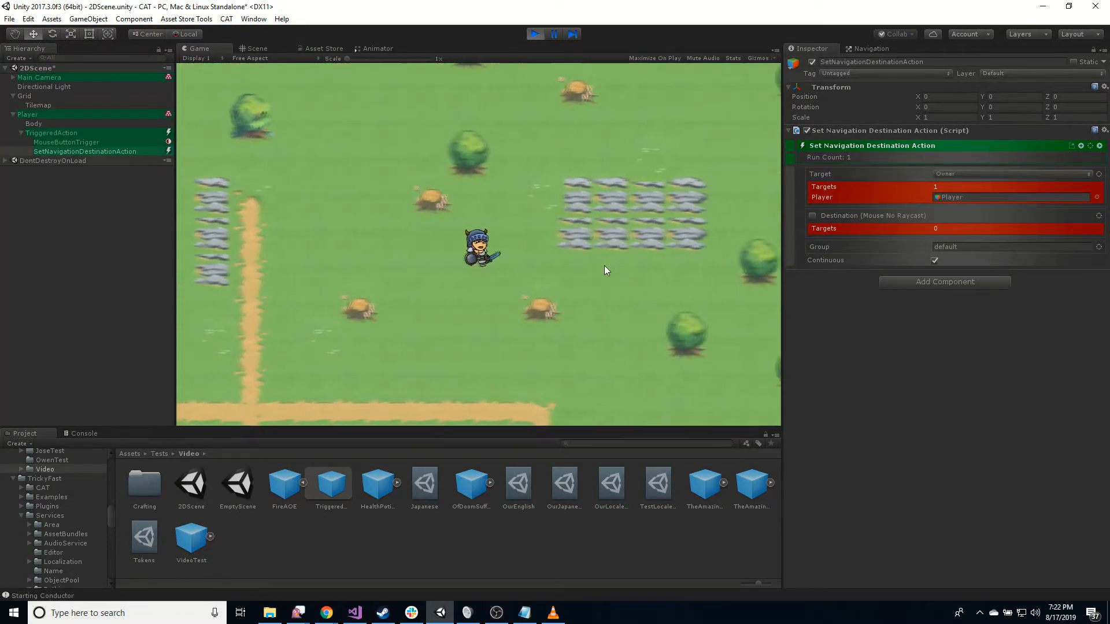
left_click(357, 280)
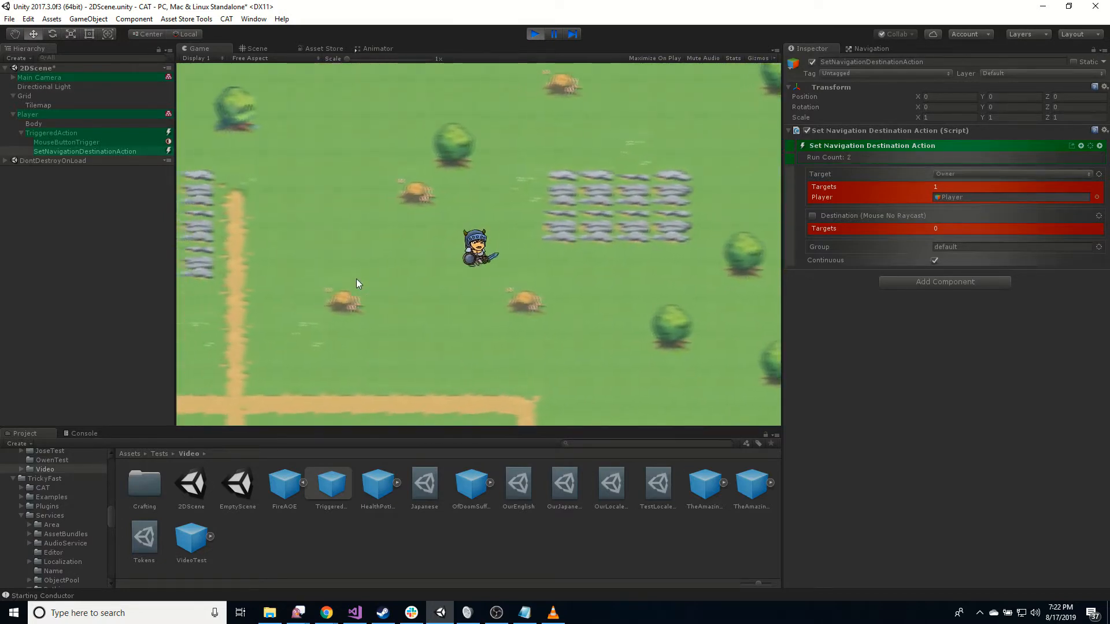
left_click(574, 264)
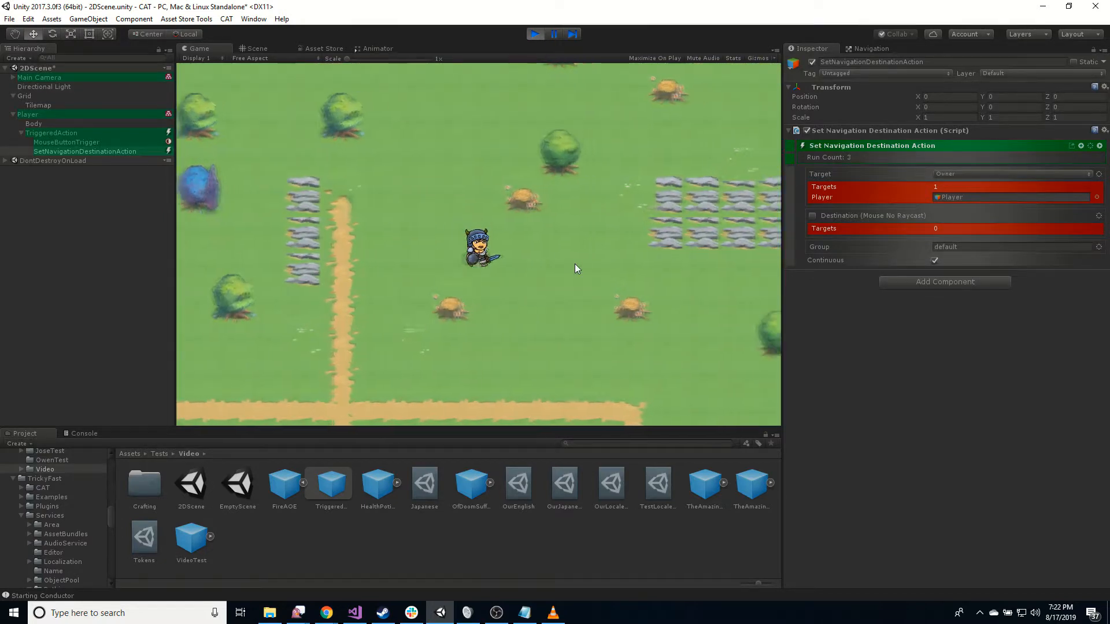
left_click(320, 254)
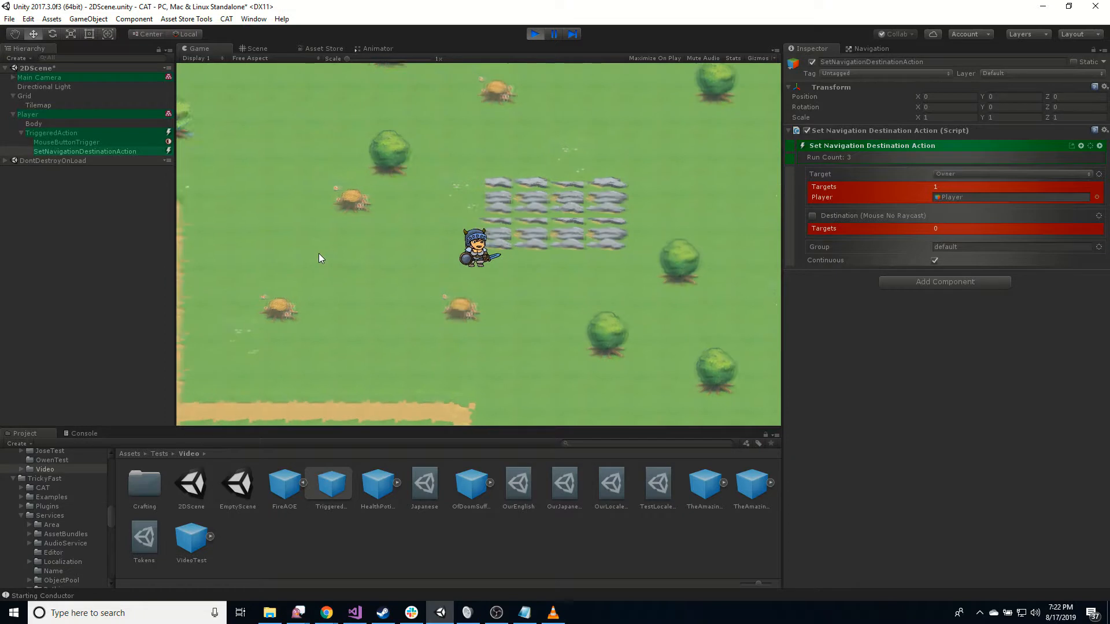
left_click(384, 367)
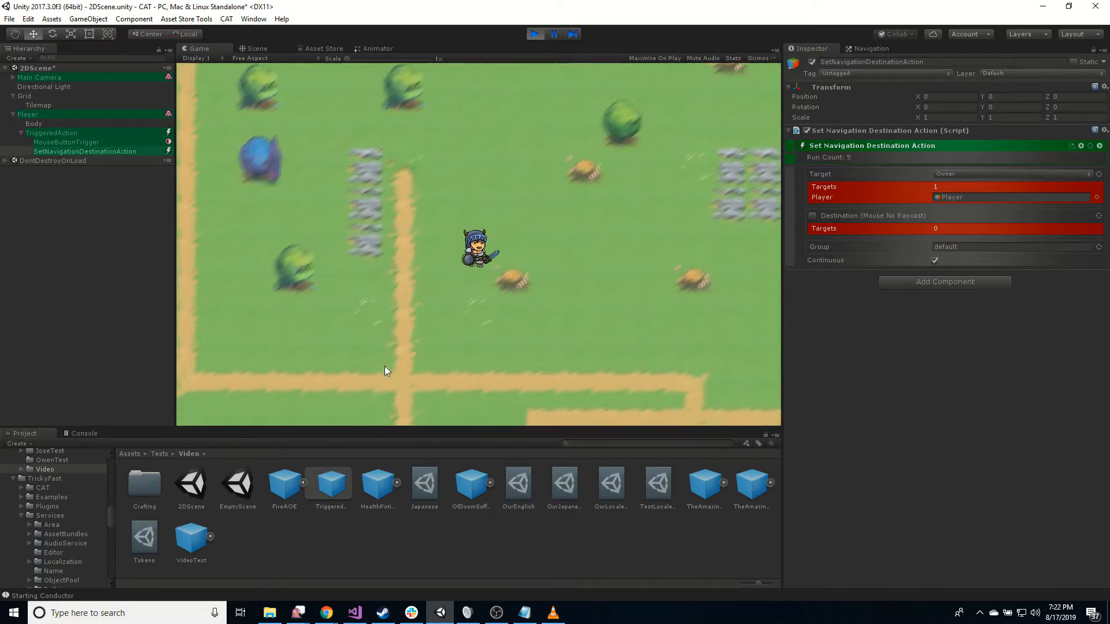
left_click(639, 308)
left_click(660, 287)
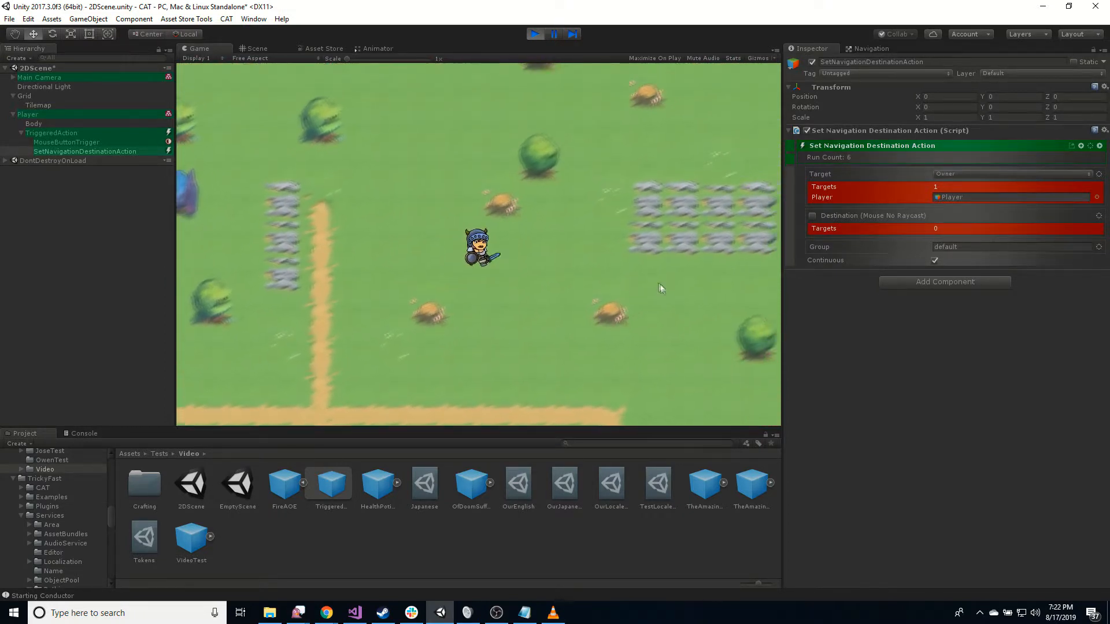
left_click(355, 291)
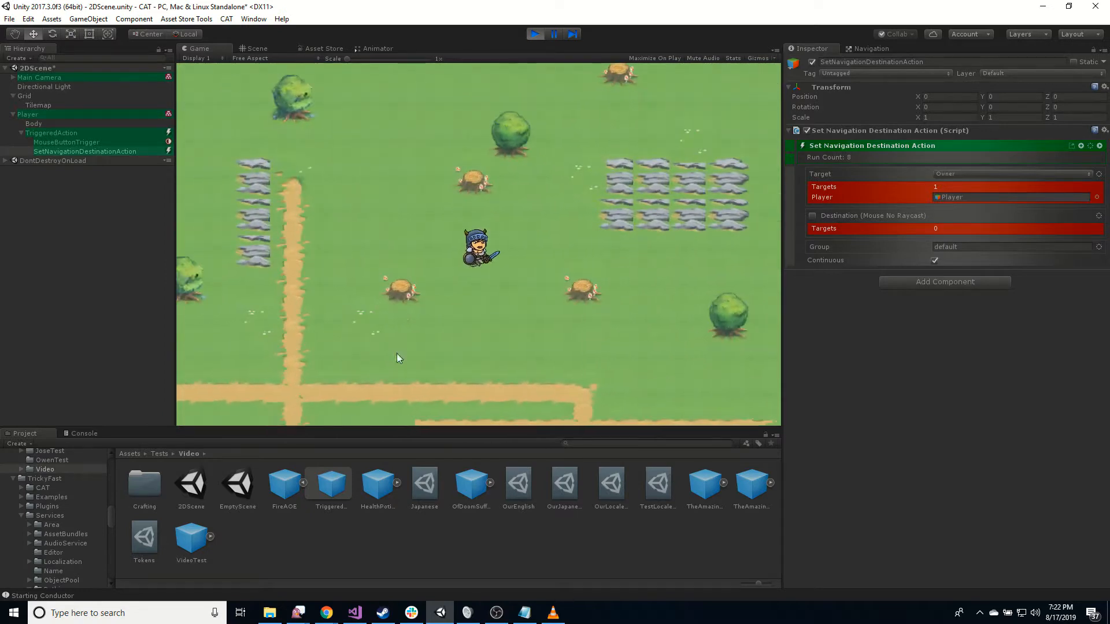
left_click(354, 252)
left_click(660, 275)
left_click(534, 34)
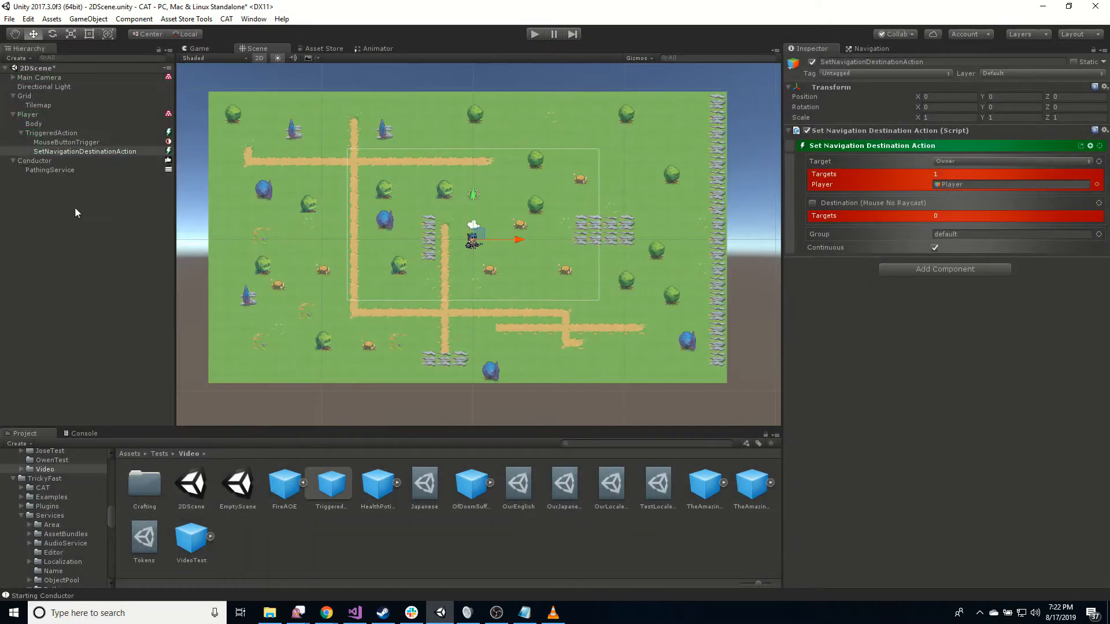
Add a Waypoint Pathing Agent Direction trigger to the Player's state machine.
left_click(29, 114)
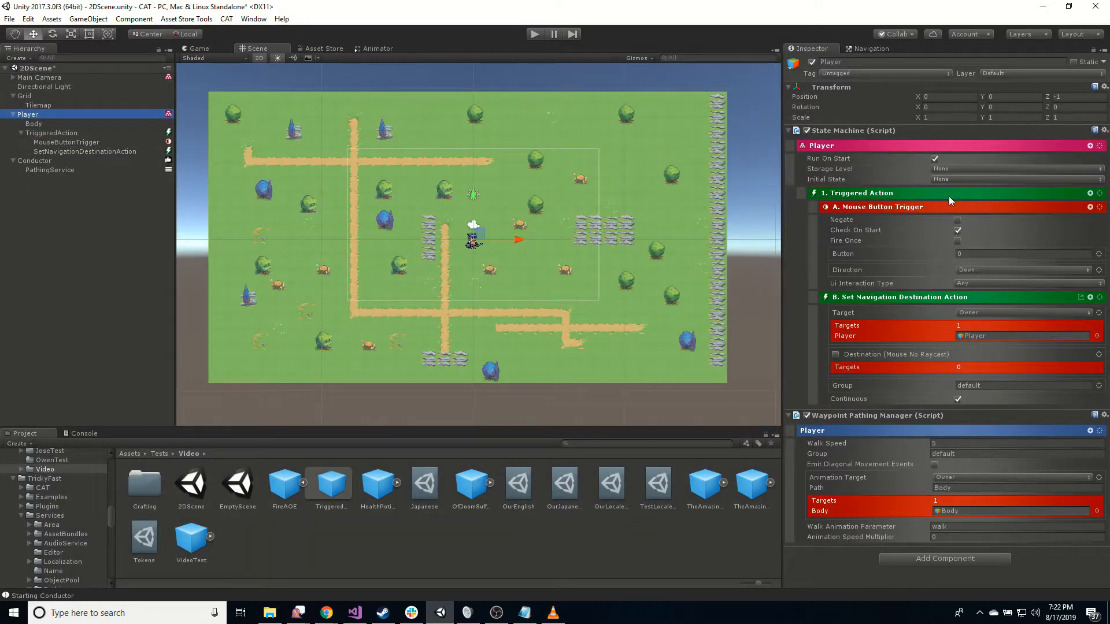
left_click(1091, 146)
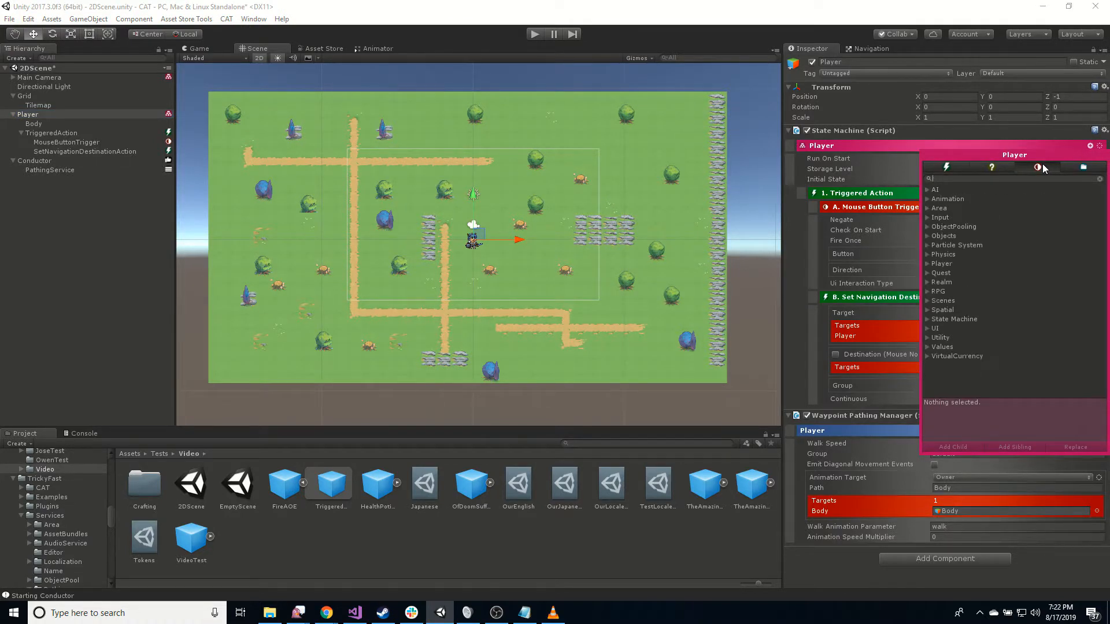
type("pa")
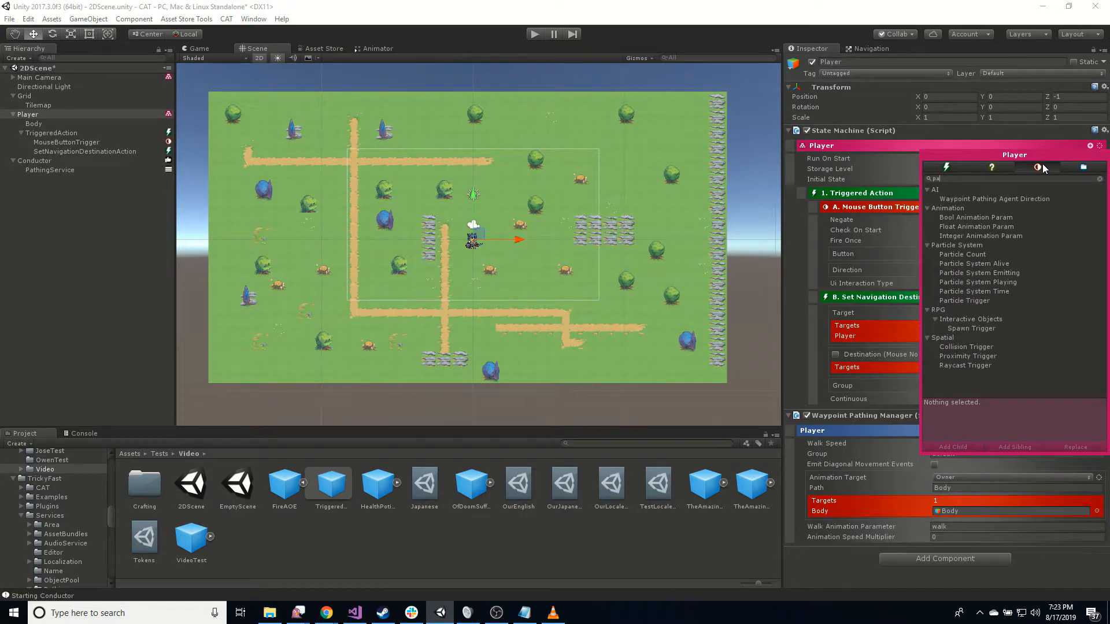
double_click(965, 200)
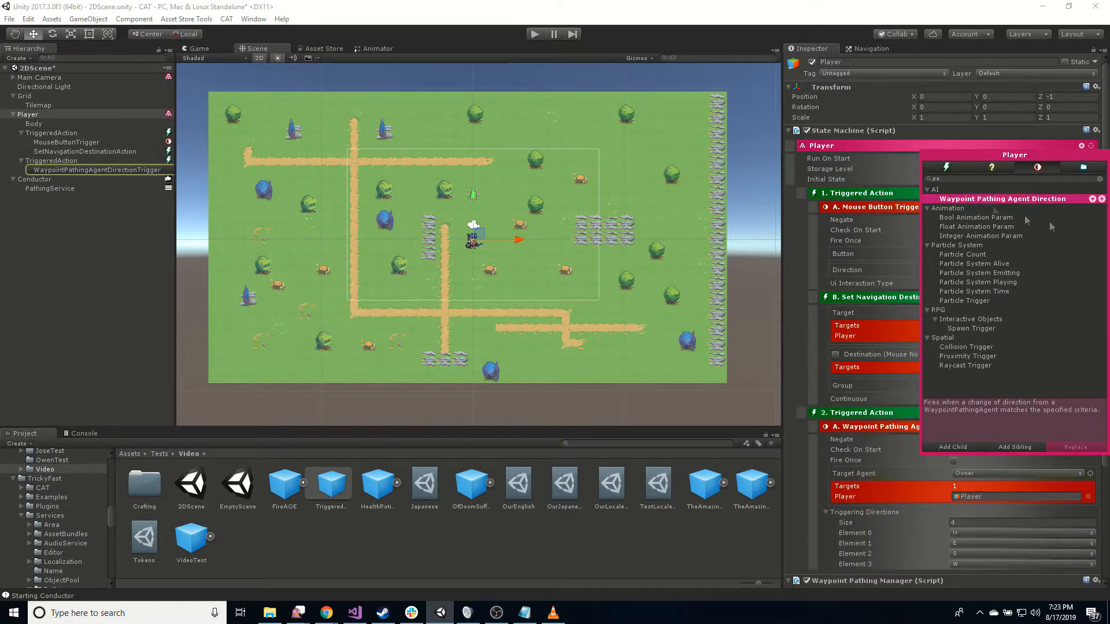
left_click(793, 474)
Enable Emit Diagonal Movement Events on the pathing manager and reduce the direction trigger's triggering directions to three: SW, W and NW.
scroll(796, 471, "down", 4)
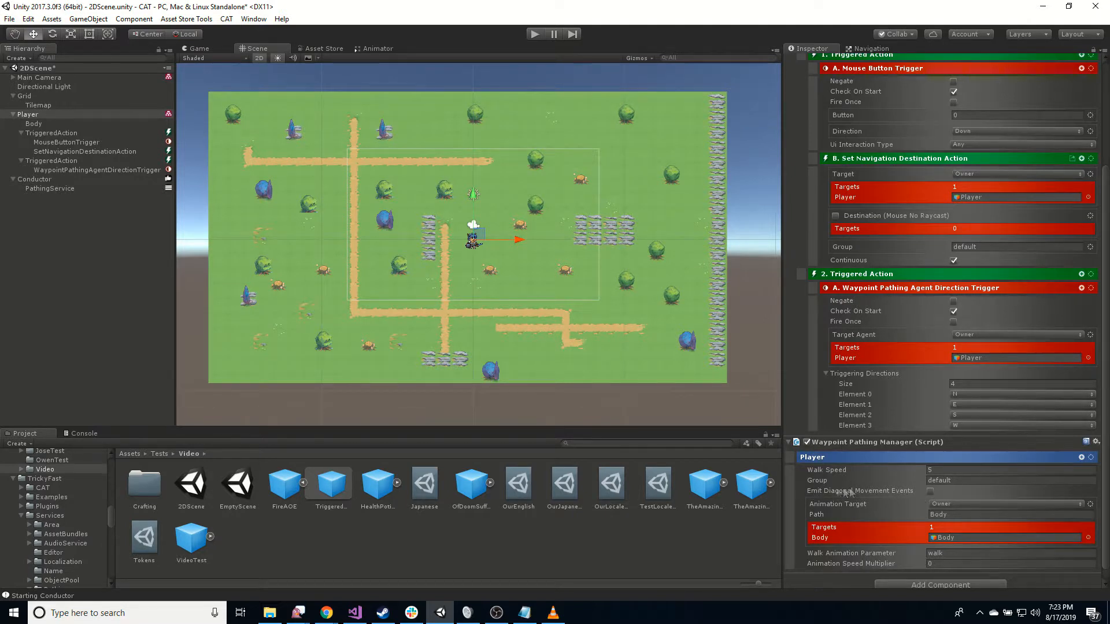
left_click(931, 491)
left_click(959, 394)
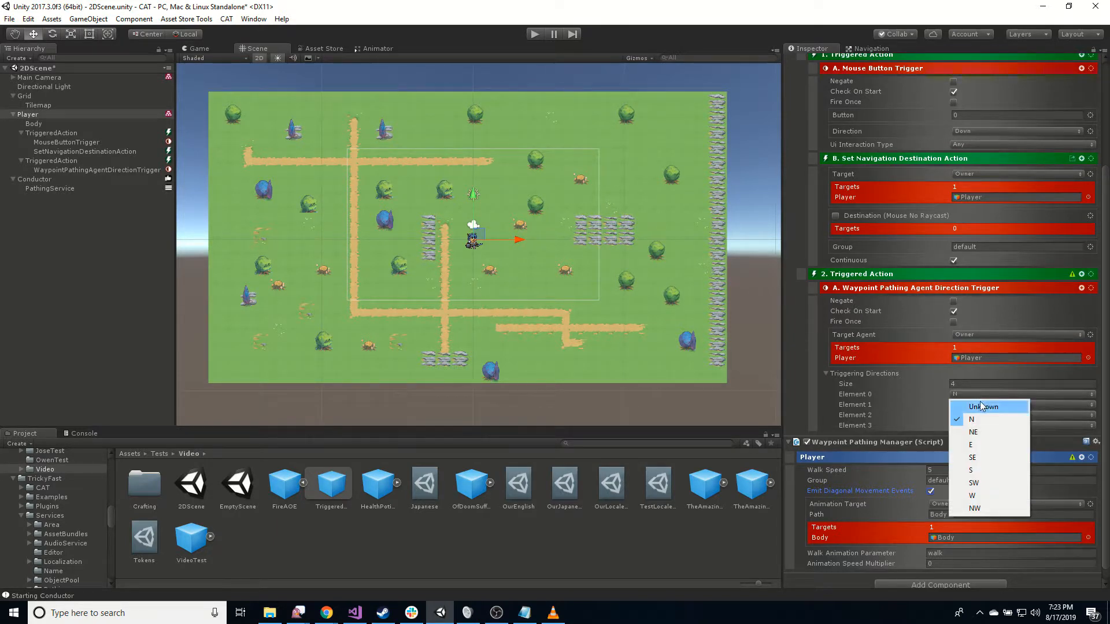
left_click(1003, 481)
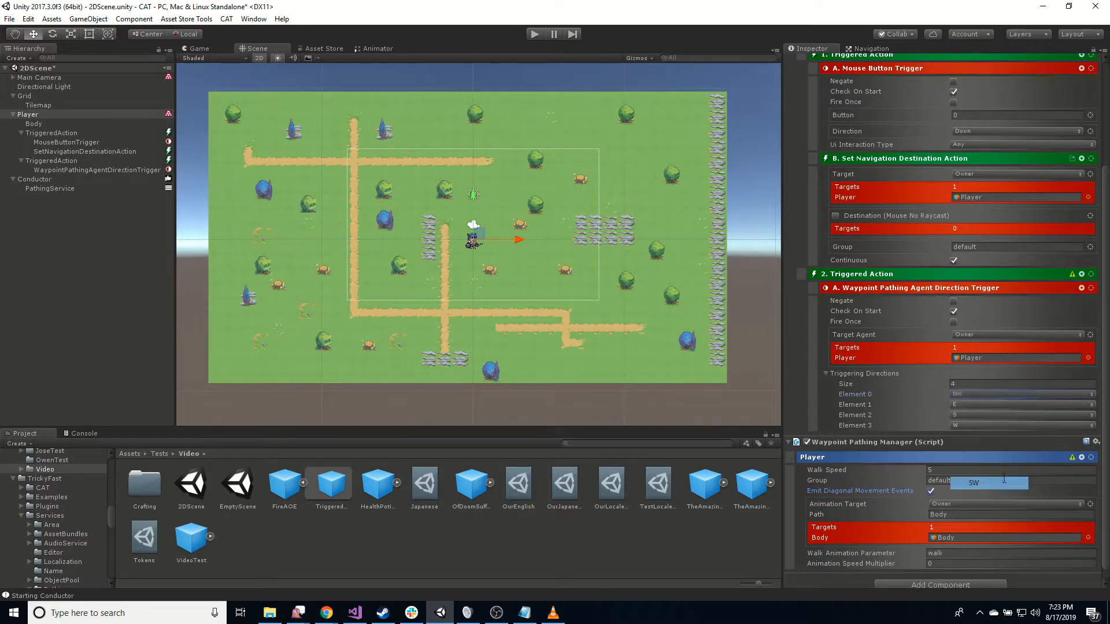
left_click(973, 405)
left_click(995, 507)
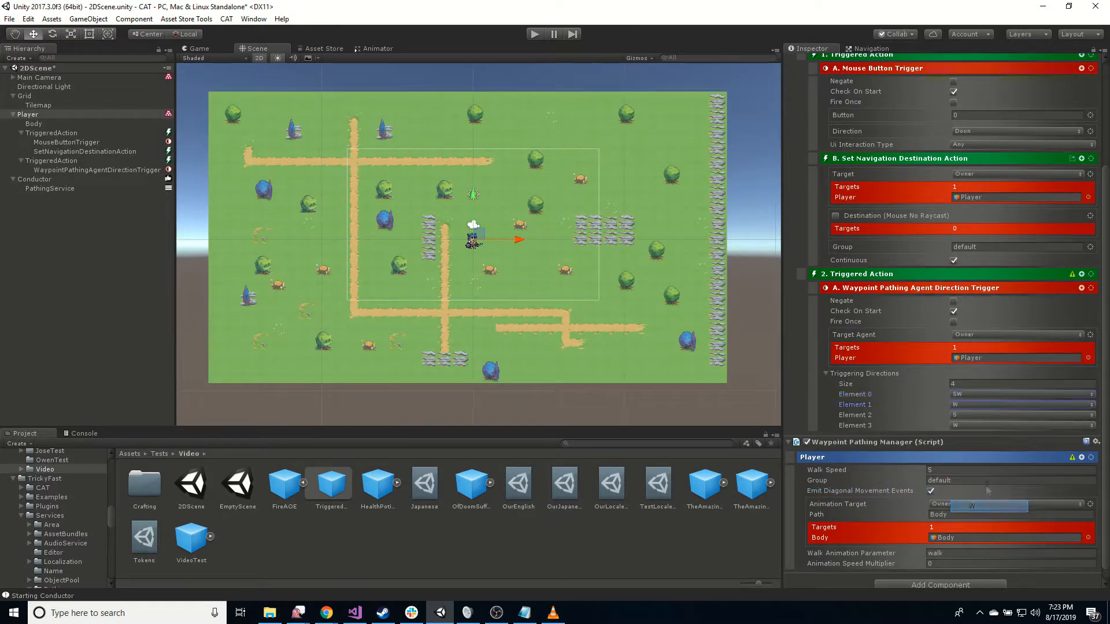
left_click(971, 415)
left_click(987, 529)
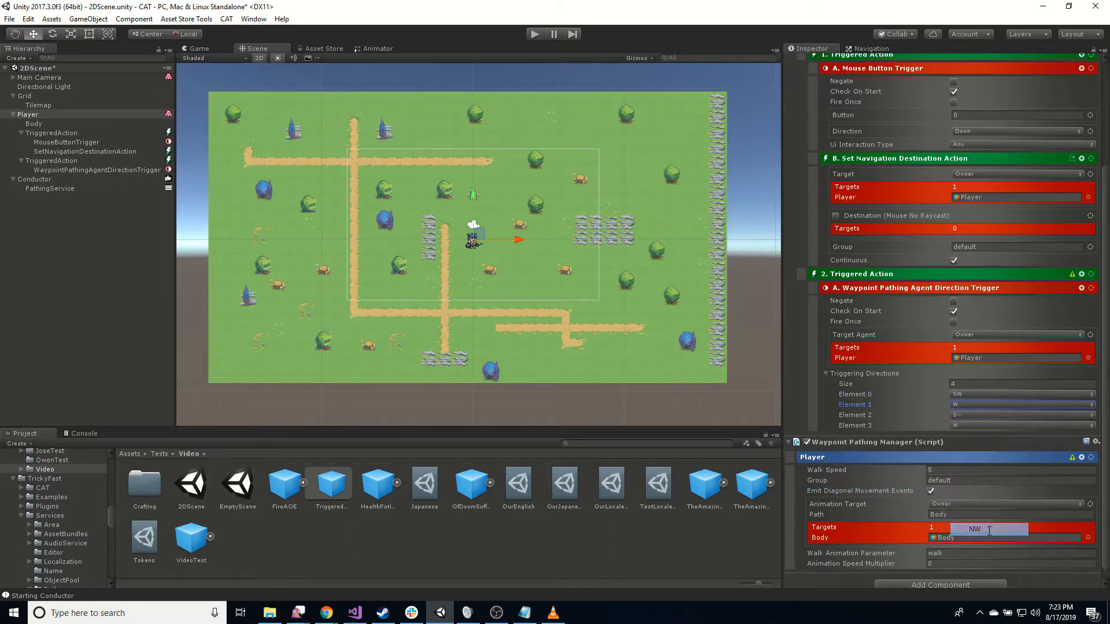
left_click(925, 383)
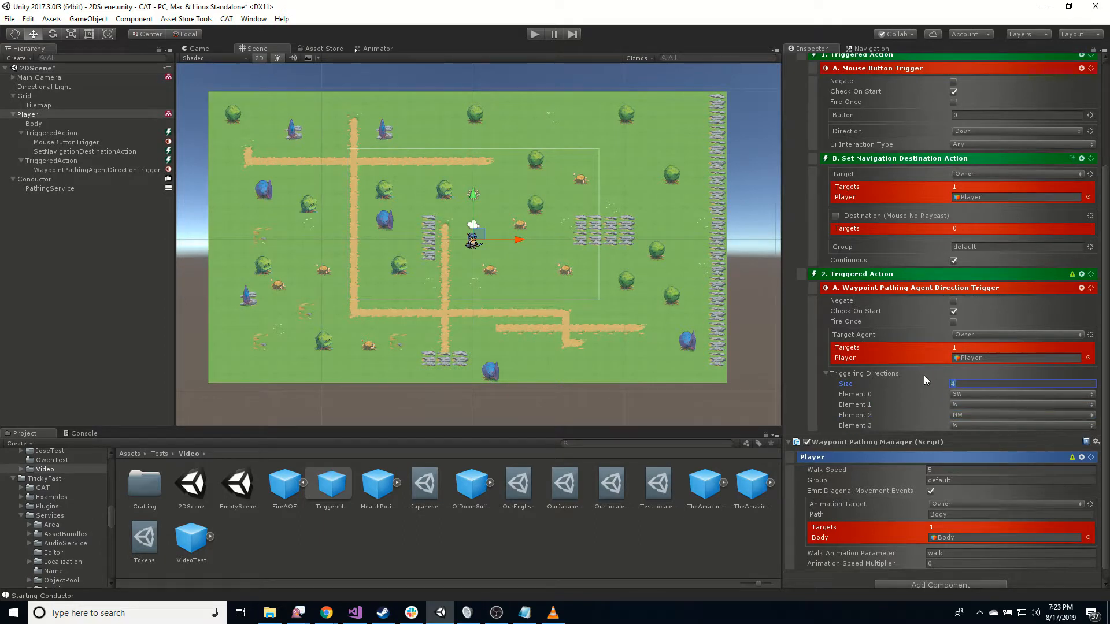
type("3")
key("Return")
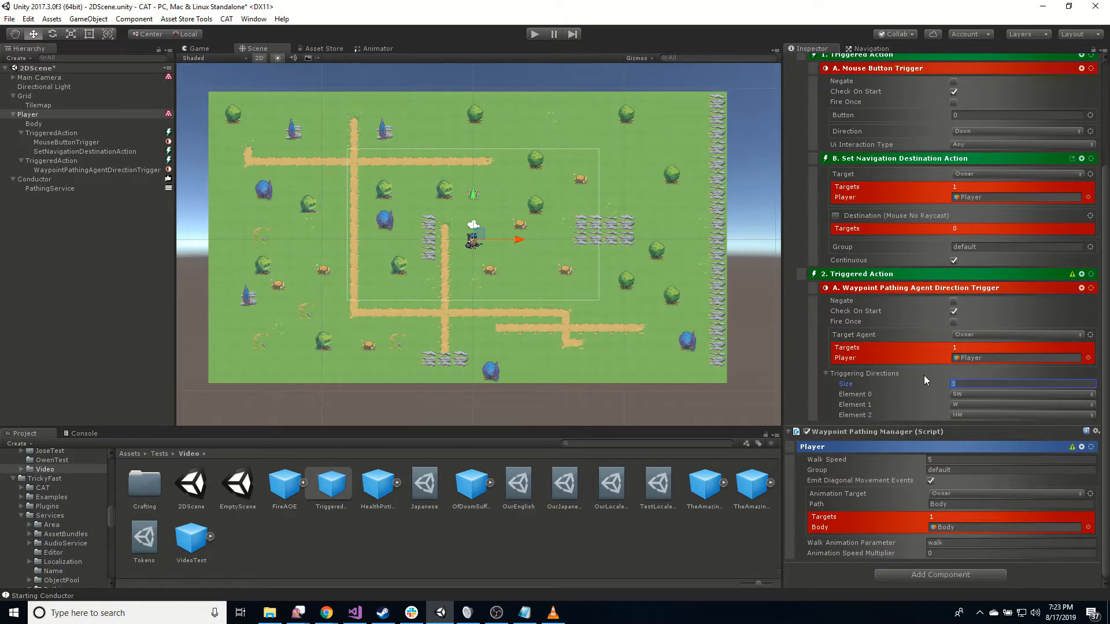
Add a Scale Action to the second Triggered Action, after its Waypoint Pathing Agent Direction trigger.
left_click(1081, 274)
type("sca")
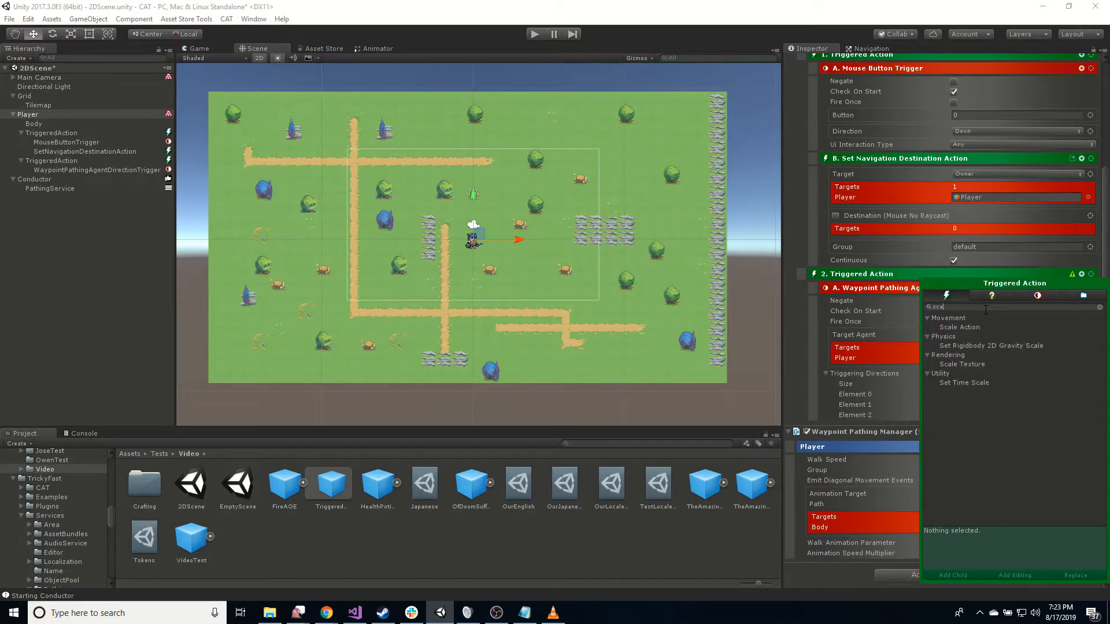
double_click(974, 328)
double_click(973, 326)
left_click(68, 183)
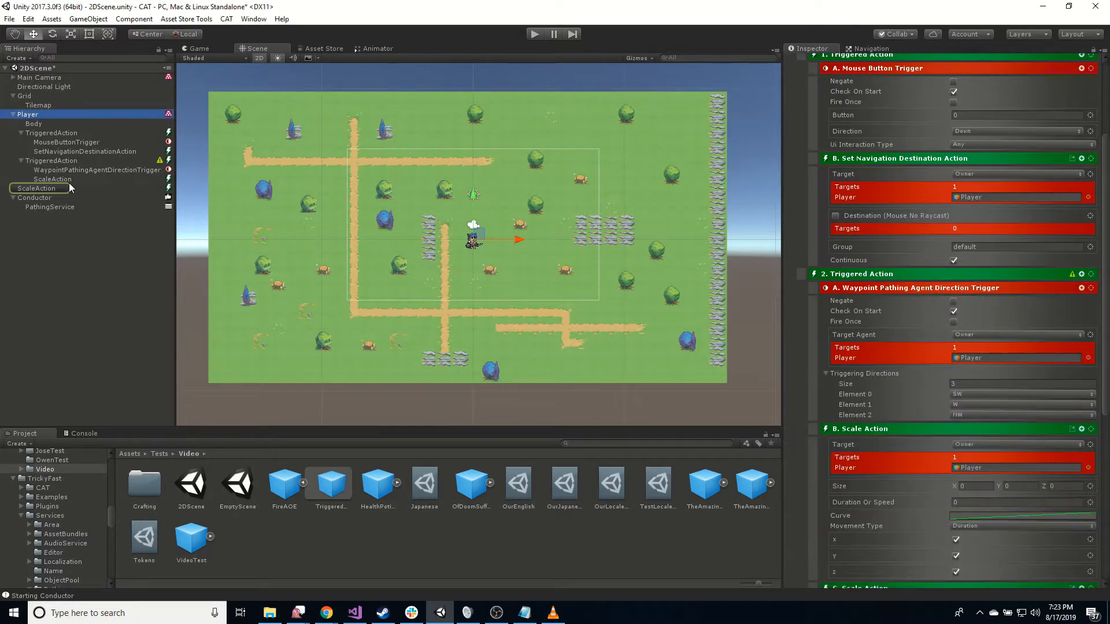
Restrict the first Scale Action to the X axis and set its size X to -1.
left_click(69, 181)
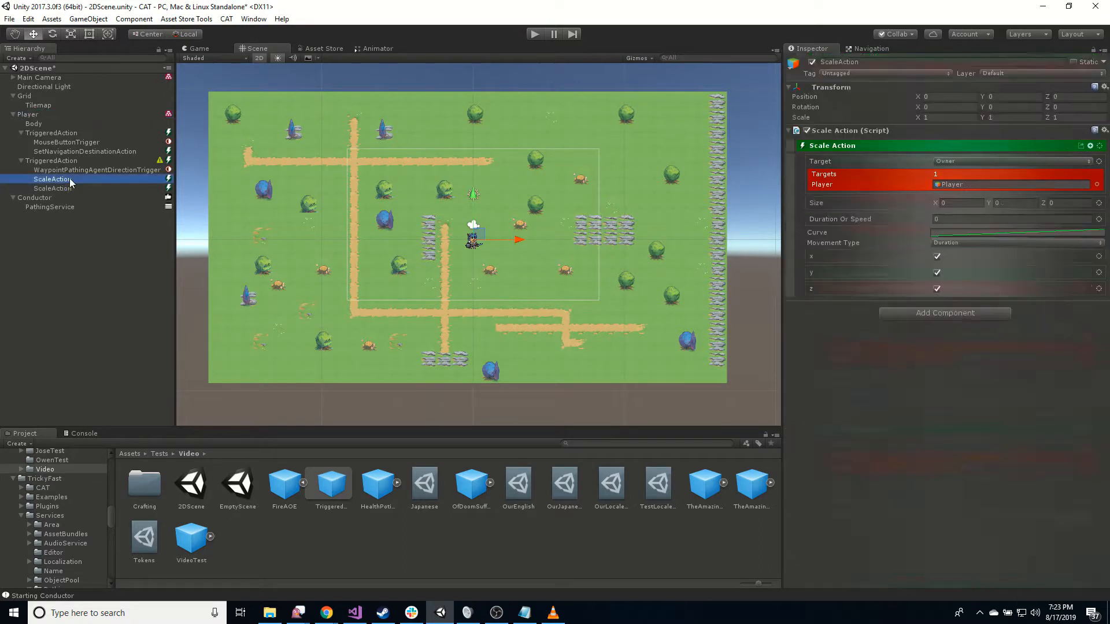
left_click(937, 272)
left_click(937, 288)
left_click(960, 203)
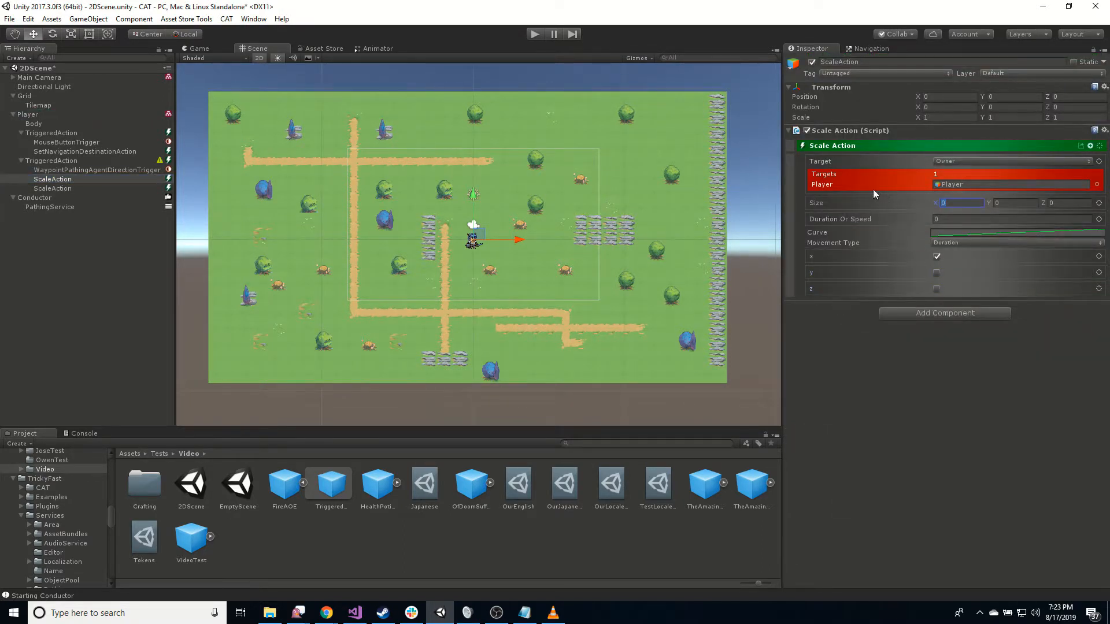
type("-1")
Set the second Scale Action's size X to 1 and turn off its Y and Z axes.
left_click(68, 188)
left_click(963, 204)
type("1")
left_click(937, 273)
left_click(937, 289)
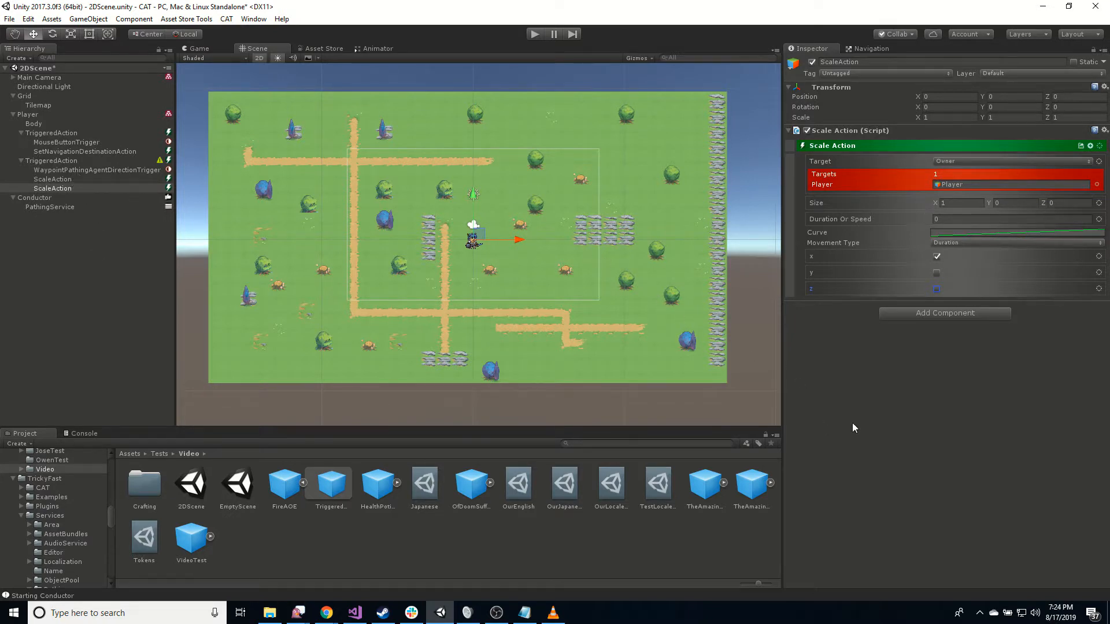
Run the game and send the player back and forth across the map to test the direction flip, then stop it.
left_click(539, 35)
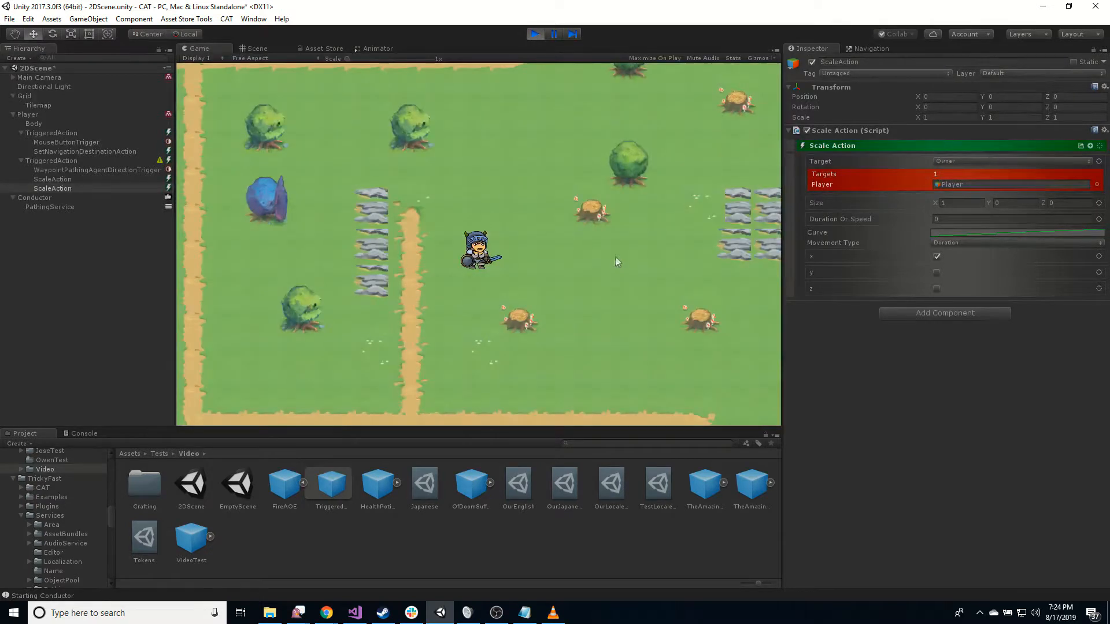
left_click(332, 249)
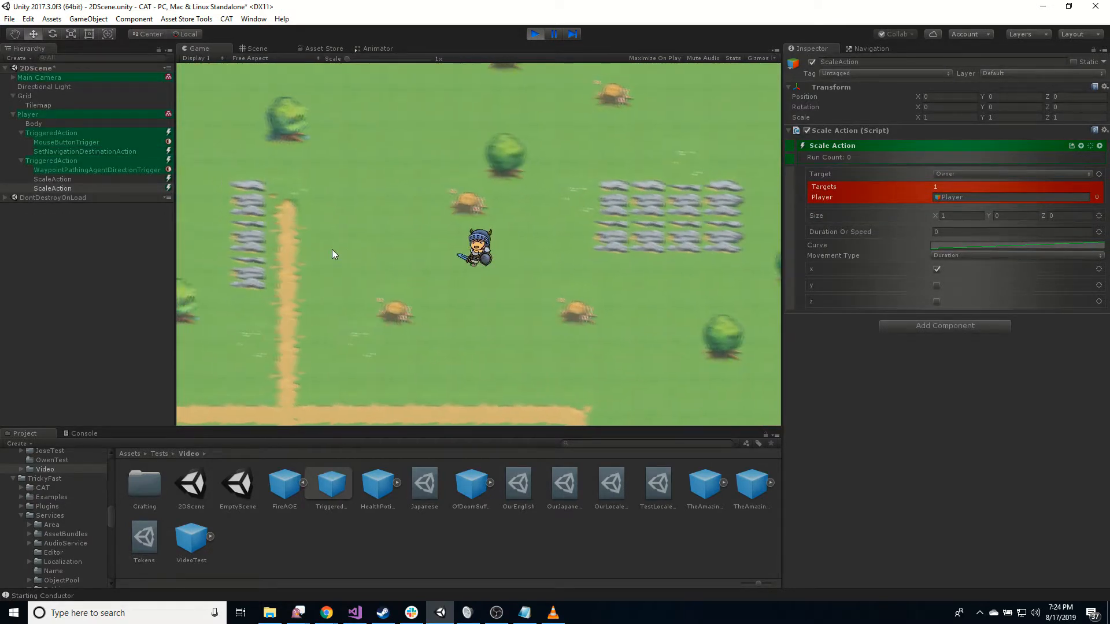
left_click(650, 290)
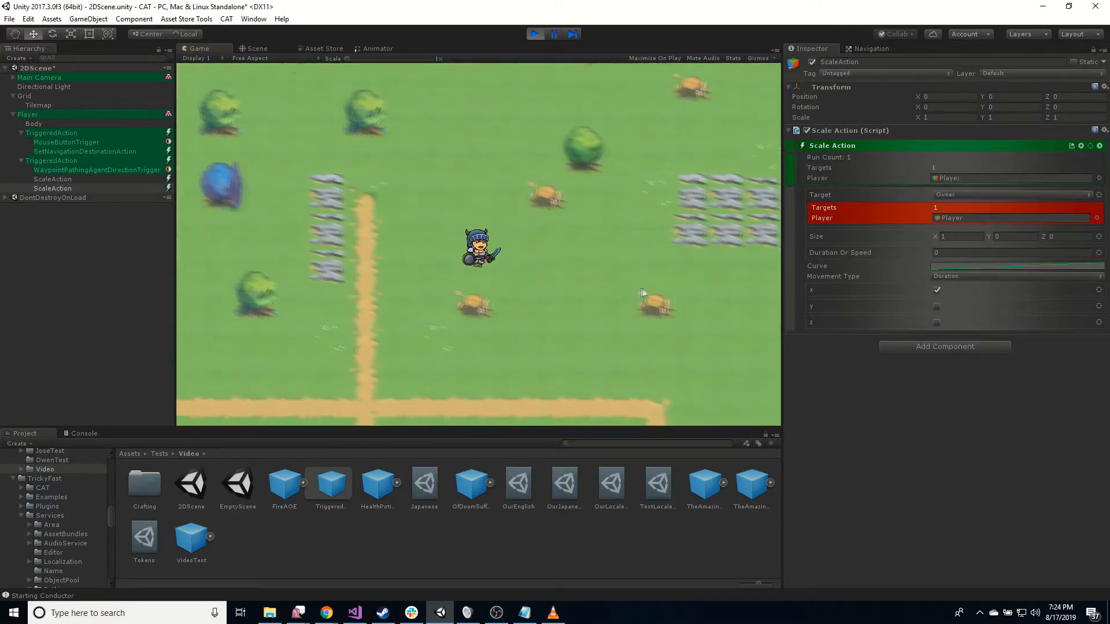
left_click(322, 378)
left_click(604, 348)
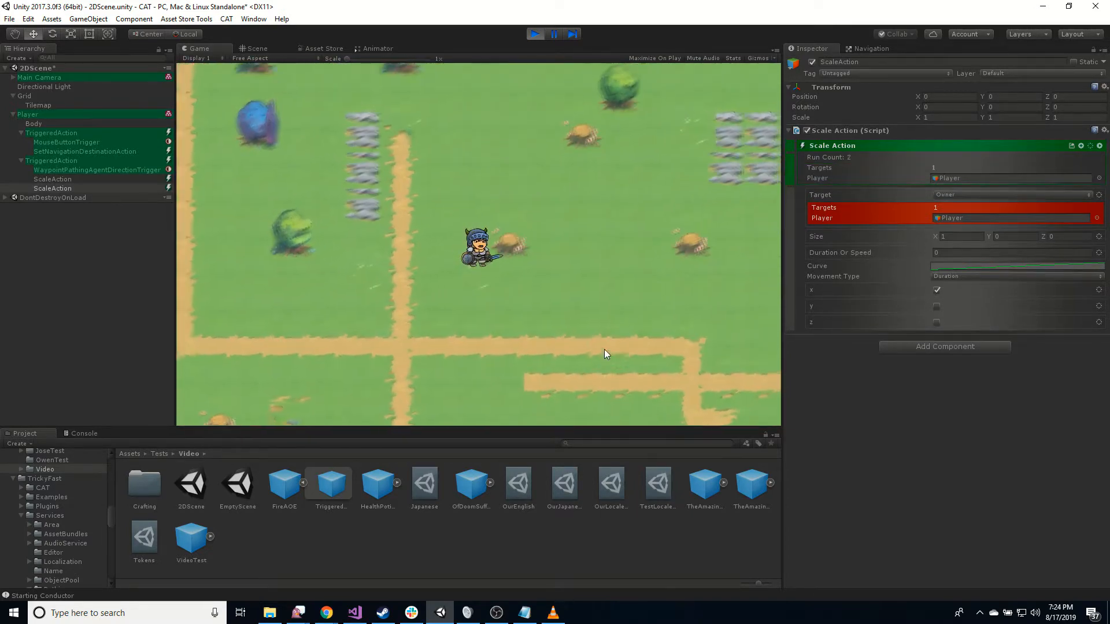
left_click(323, 115)
left_click(350, 298)
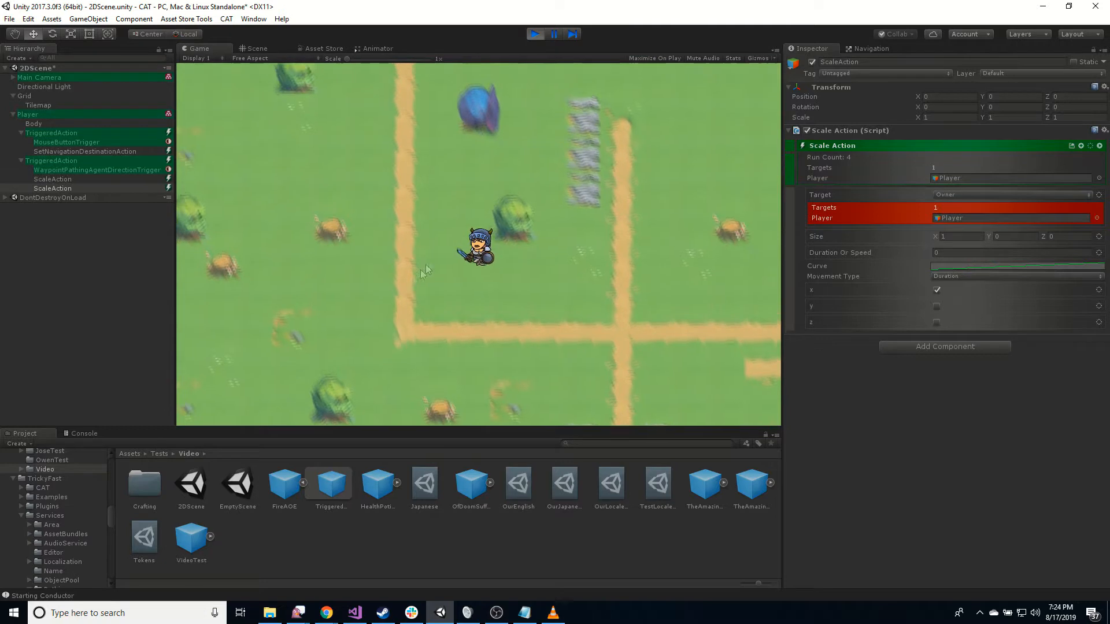
left_click(579, 257)
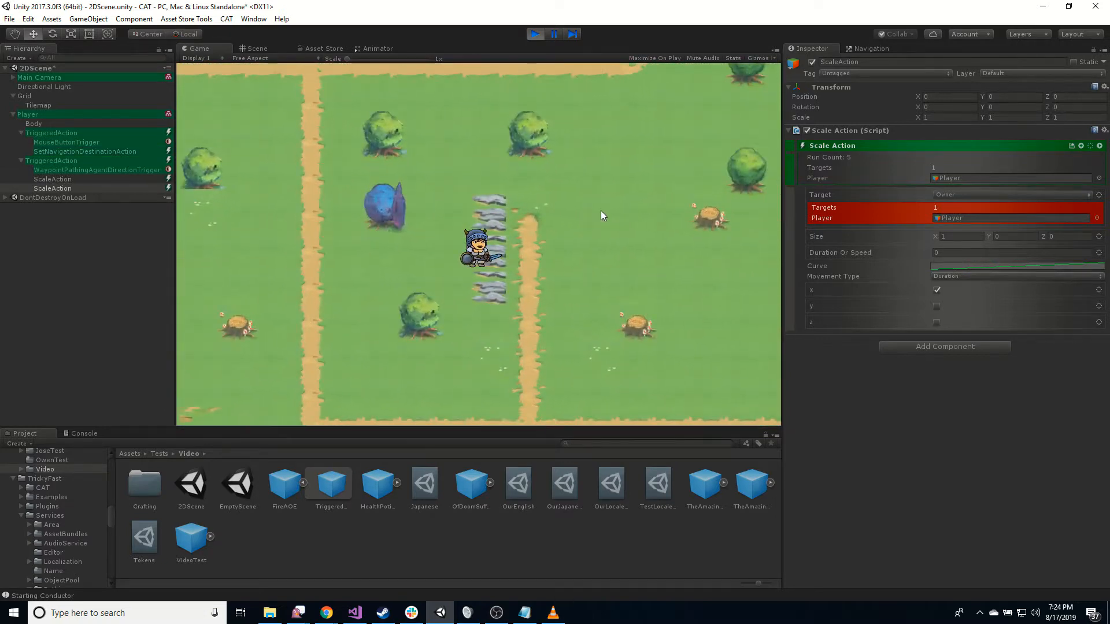
left_click(531, 34)
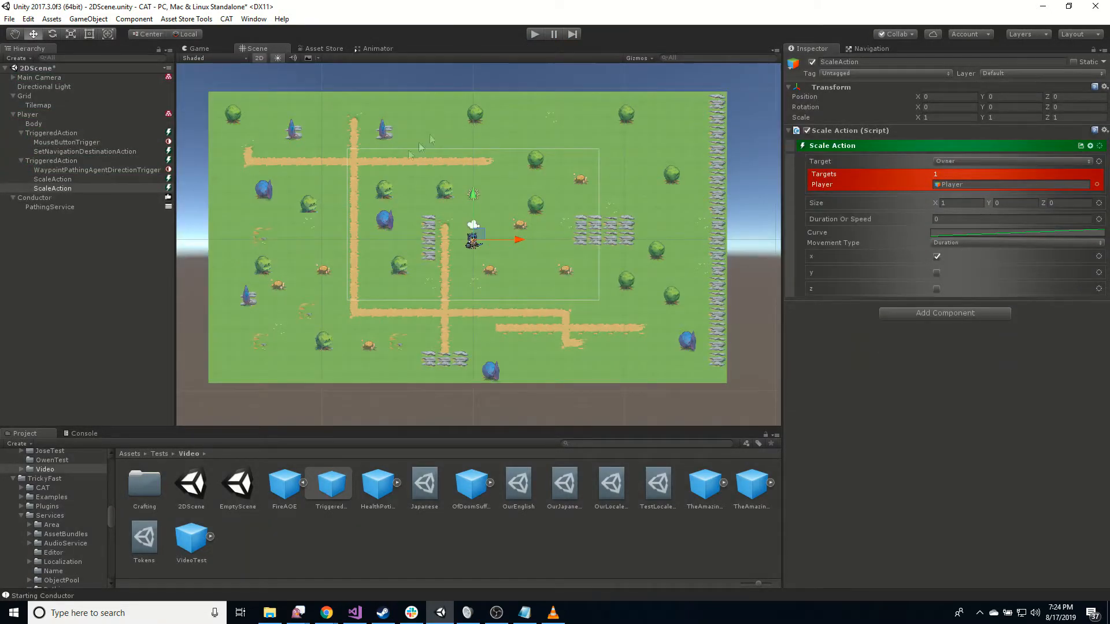
Create an empty child object under Grid and name it Collider.
left_click(38, 96)
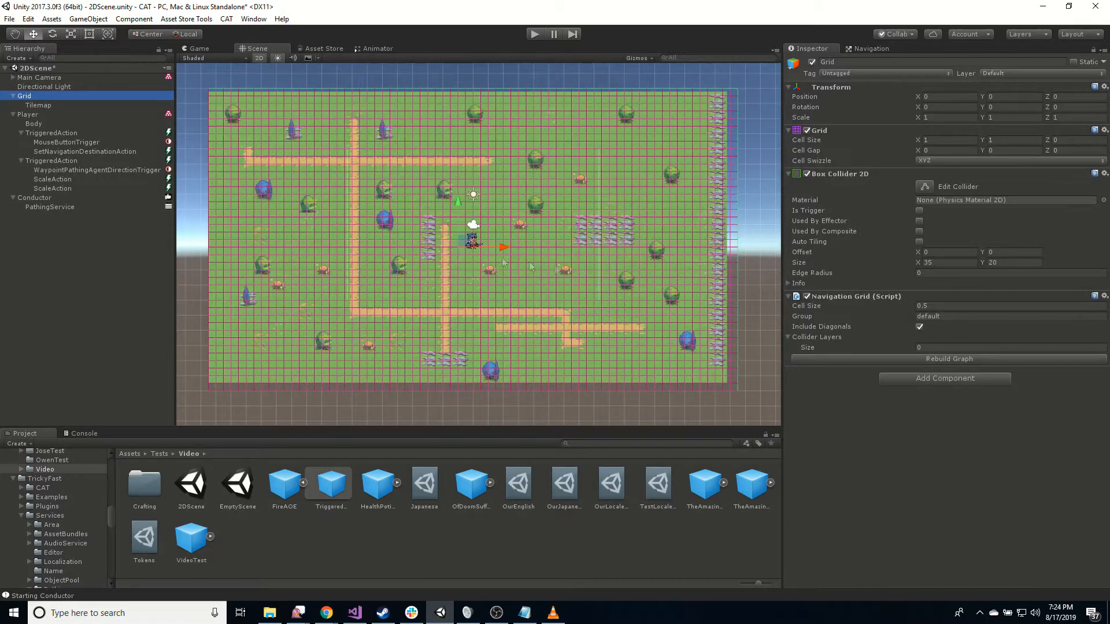
right_click(47, 101)
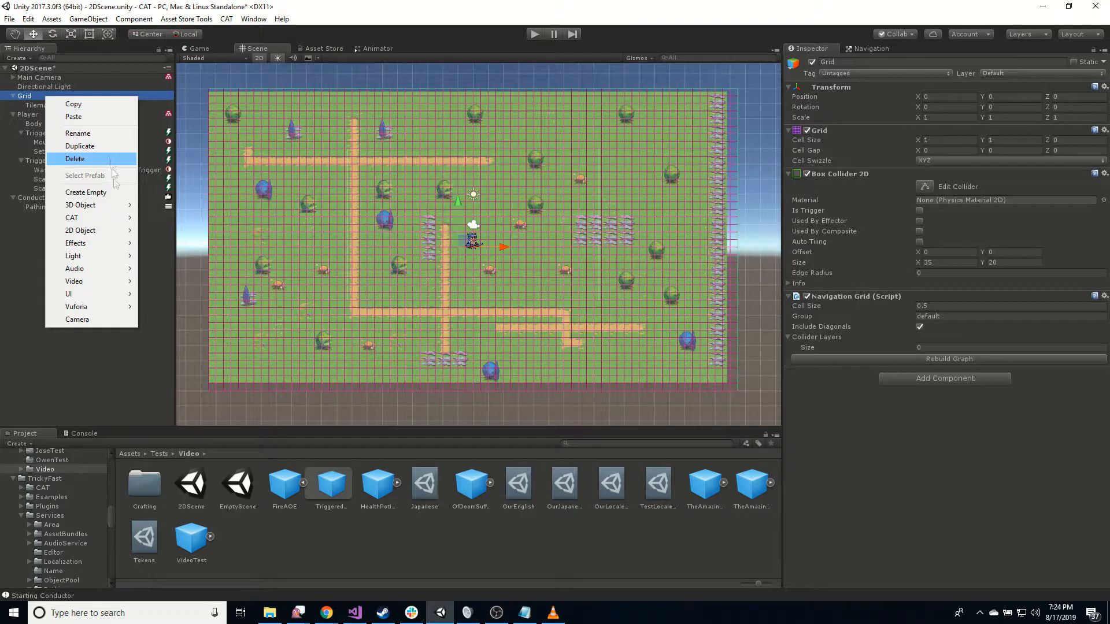
left_click(78, 193)
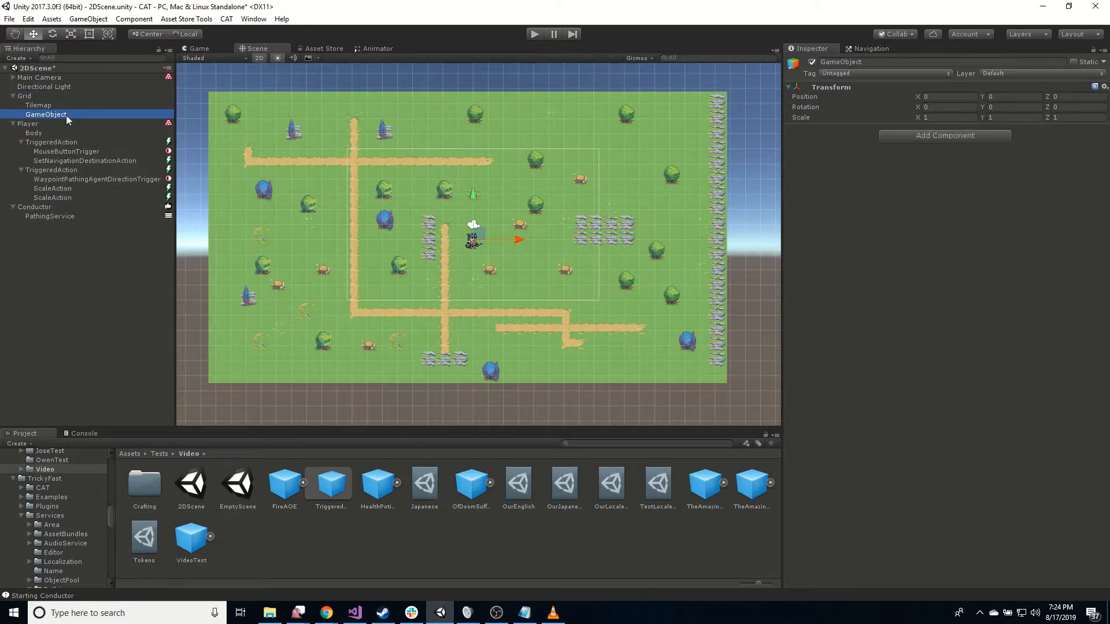
key("F2")
type("Col")
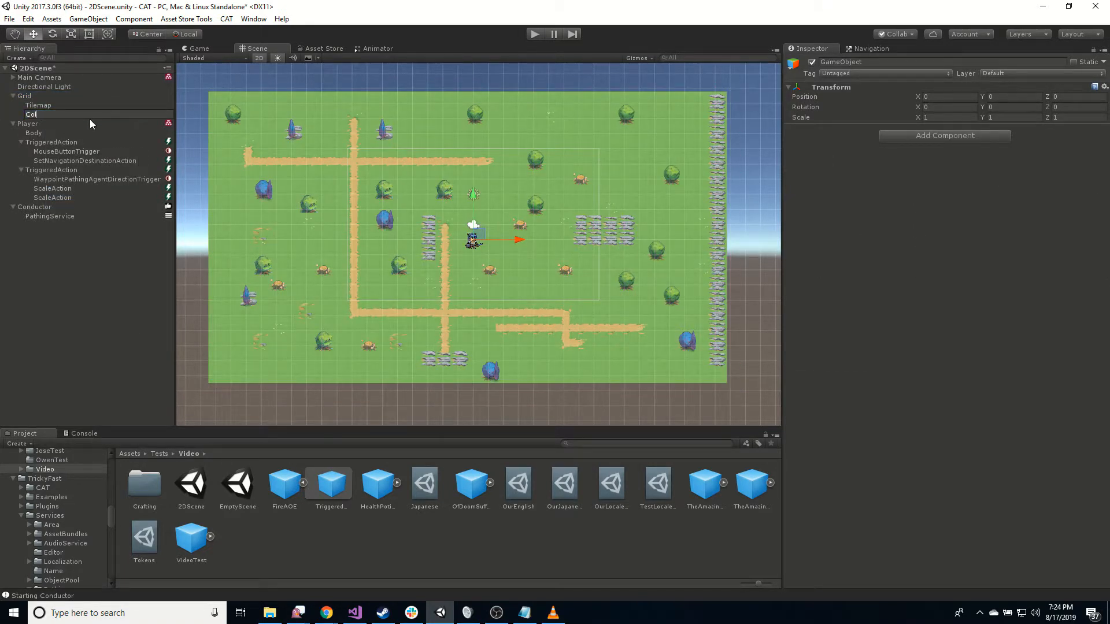
type("lider")
key("Return")
Add Box Collider 2D and Modify Path components to the Collider object and enable Block Path.
left_click(914, 136)
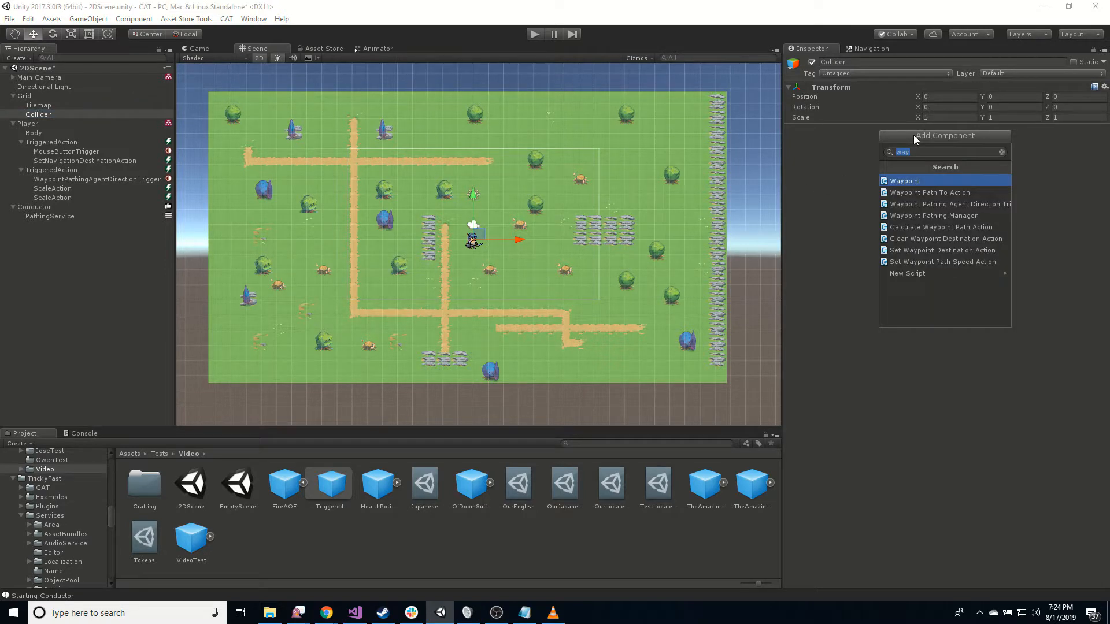
type("box")
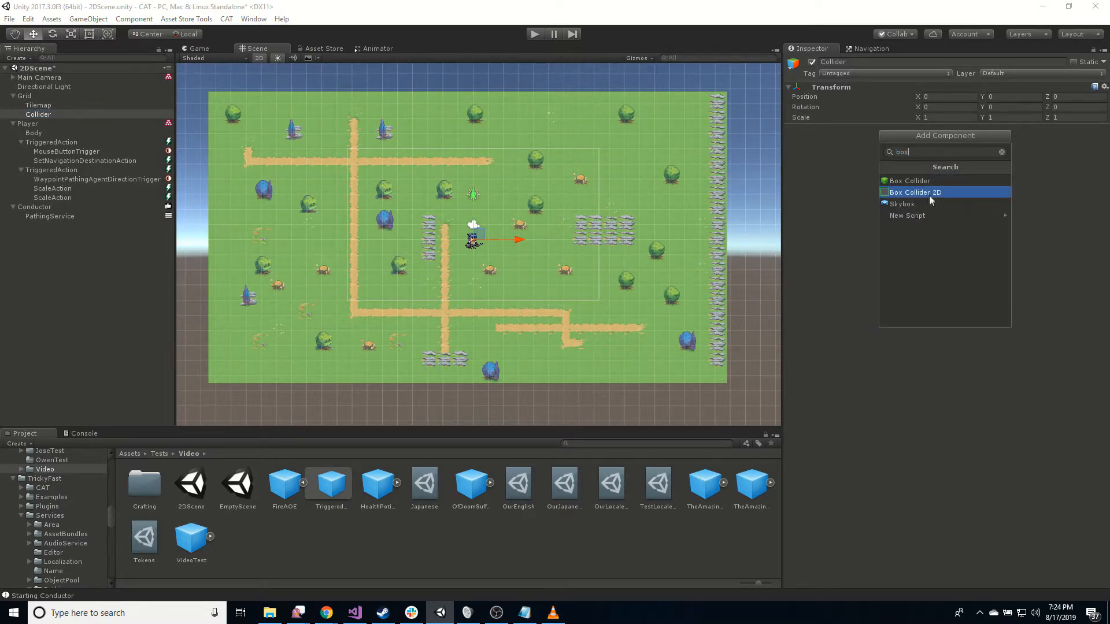
left_click(928, 194)
left_click(925, 257)
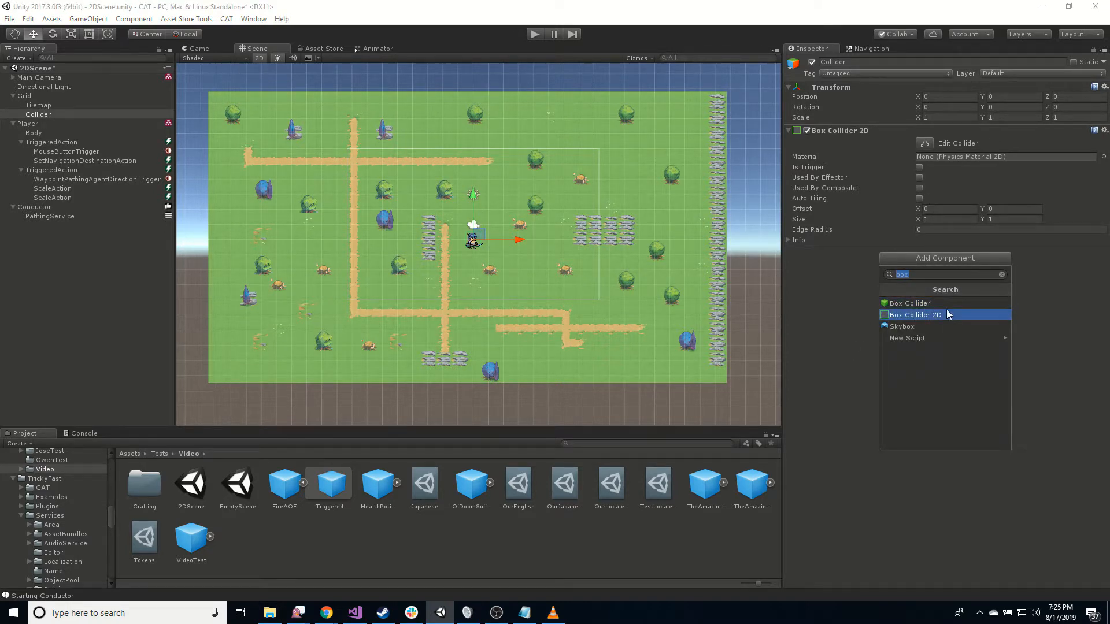
type("path")
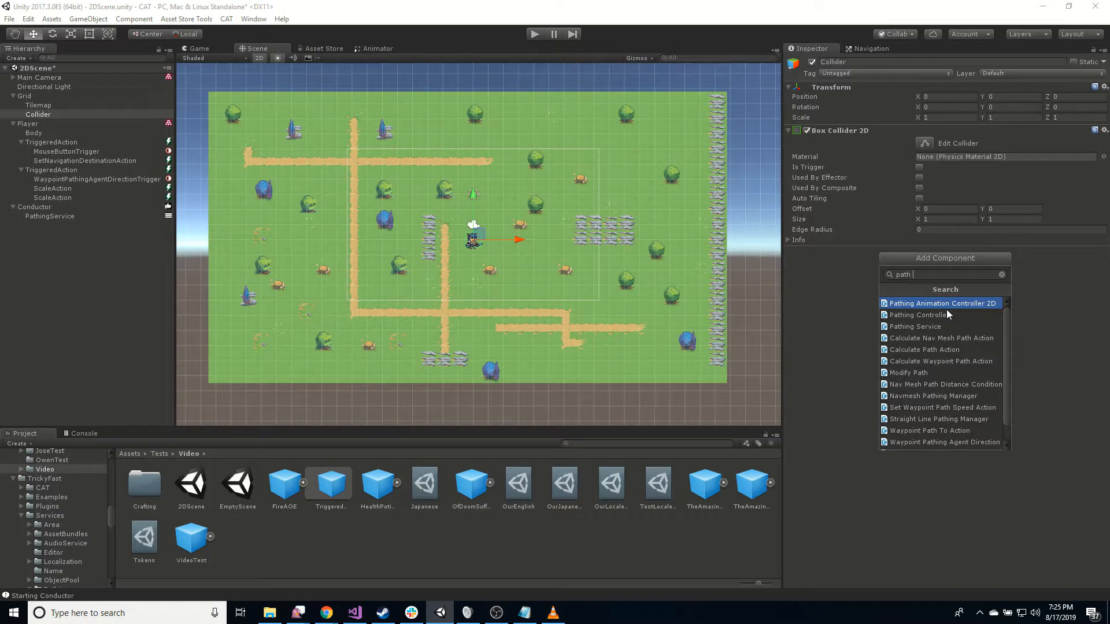
left_click(916, 374)
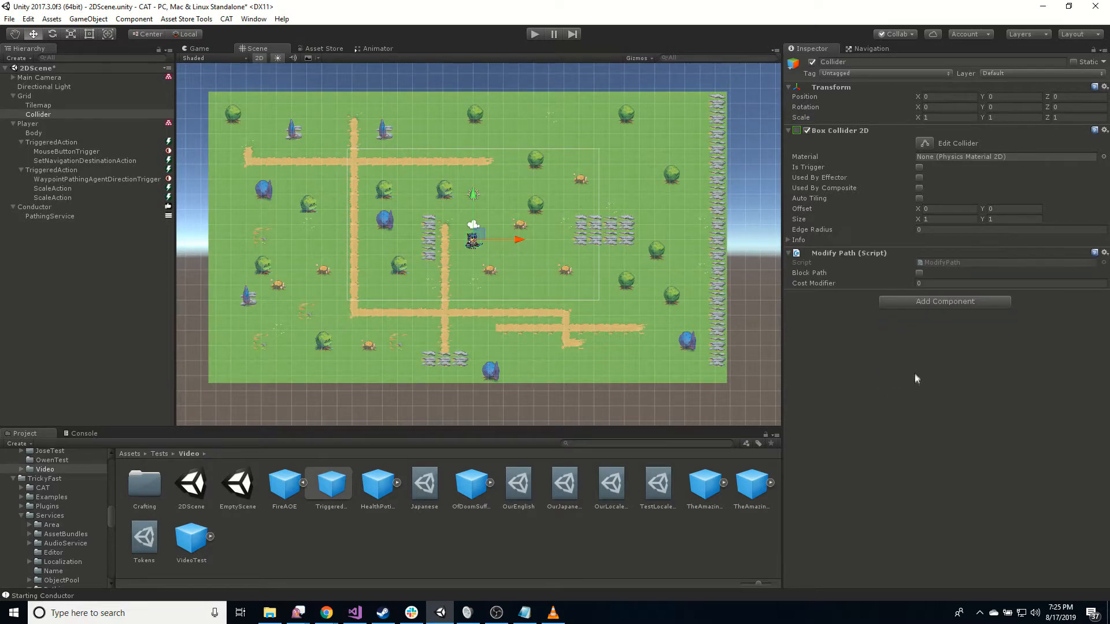
left_click(919, 273)
Move the Collider to X -3 over the rock column near the player and set its box size Y to 3.
left_click(51, 104)
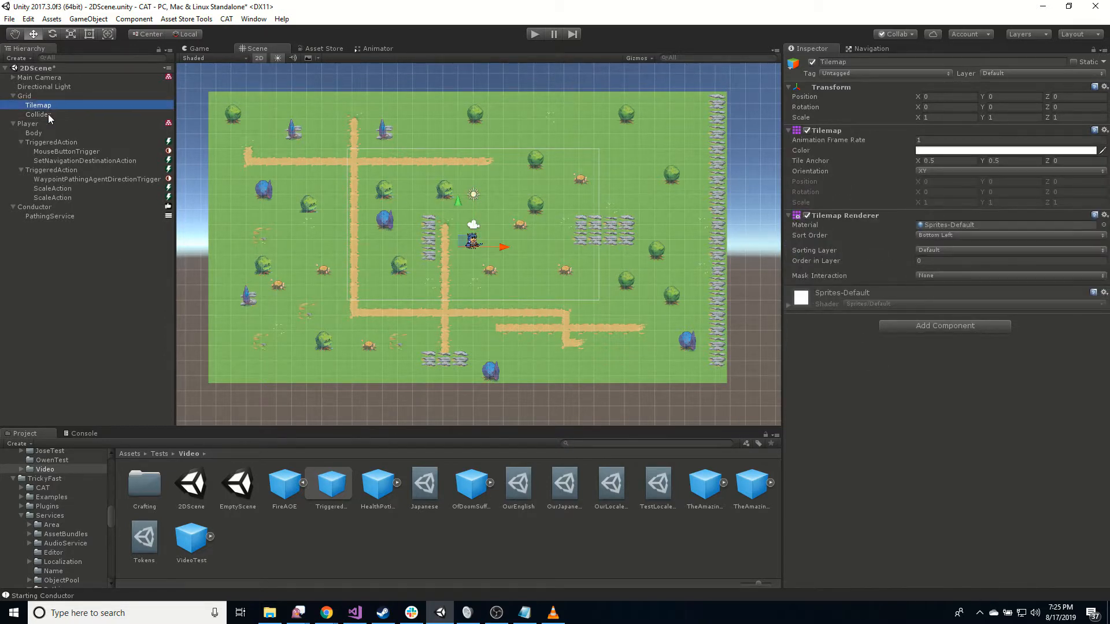
left_click(48, 113)
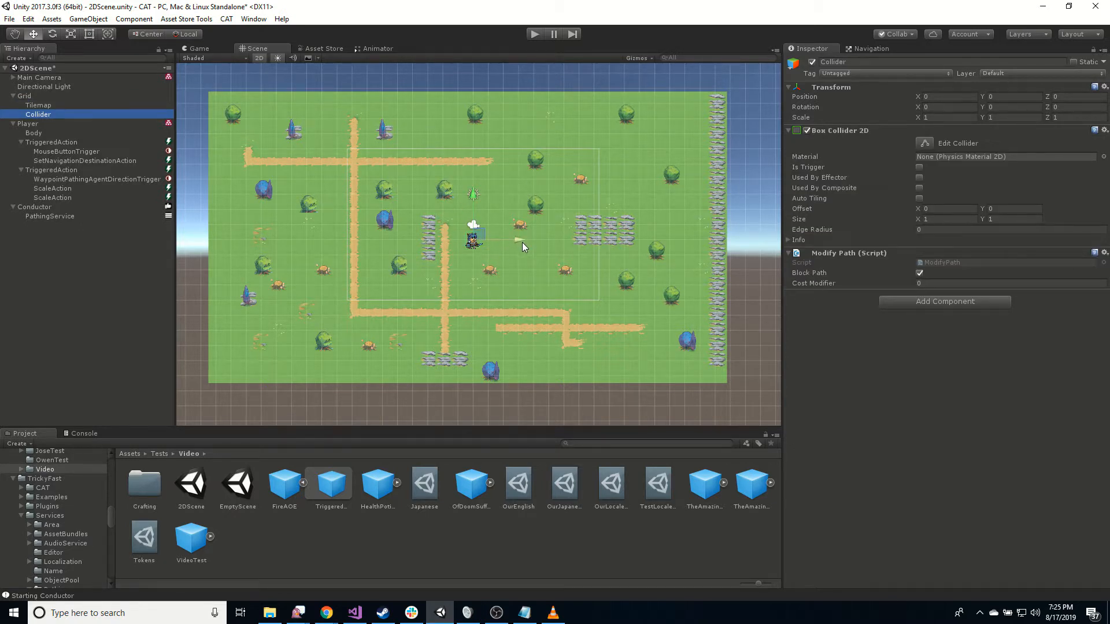
left_click_drag(520, 239, 475, 241, "ctrl")
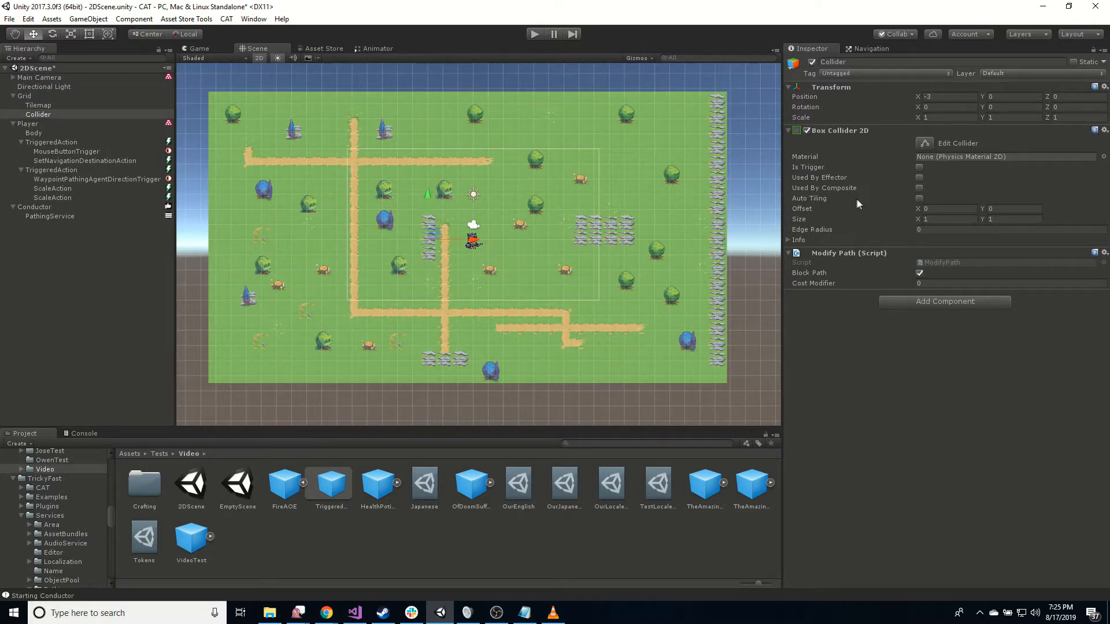
left_click(939, 218)
left_click(989, 221)
Duplicate the Collider, place the copy over the rectangular rock block east of the player and size it 4 by 2.
left_click(47, 114)
key("ctrl+d")
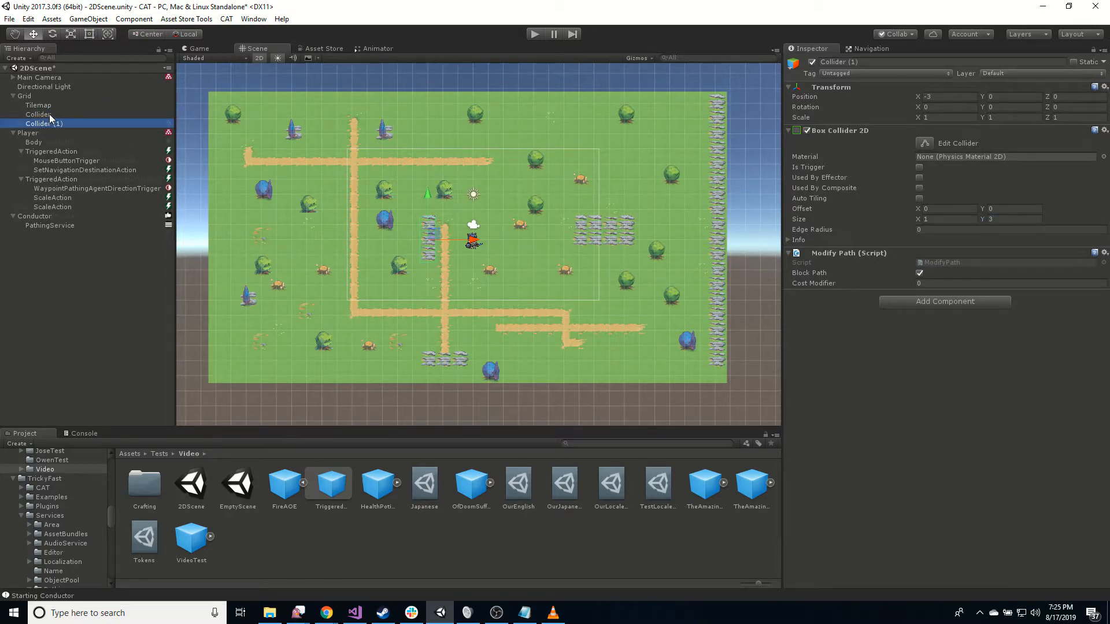
left_click_drag(473, 242, 616, 244)
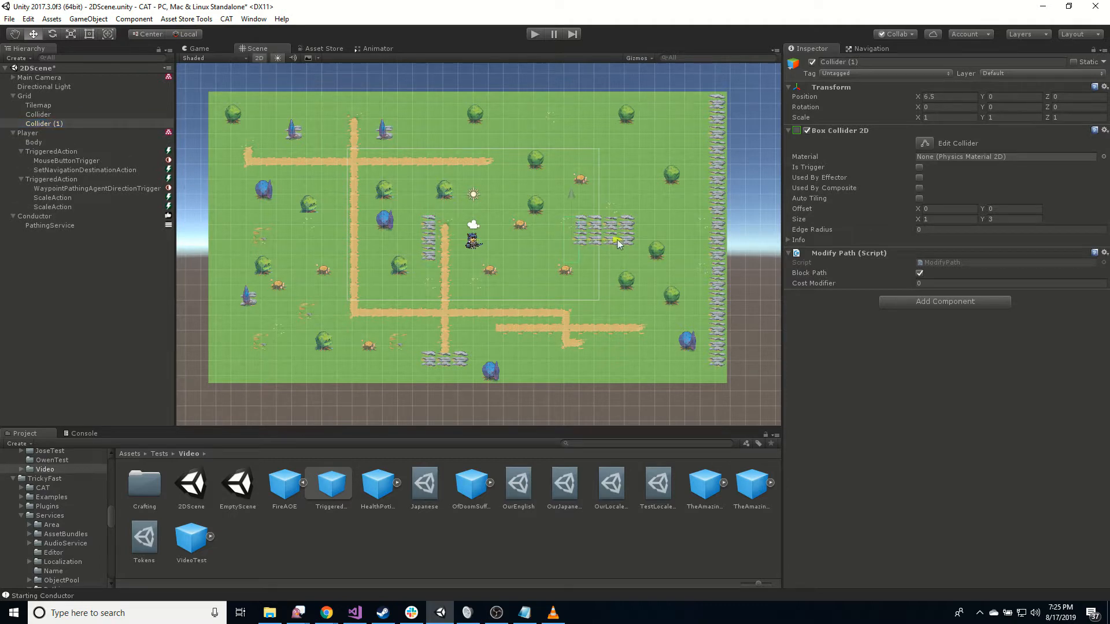
left_click(951, 219)
type("4")
key("Tab")
type("2")
left_click_drag(589, 234, 595, 234)
Duplicate the original Collider, place the copy over the rock row at X -2, Y -8 and size it 3 by 1.
left_click(46, 115)
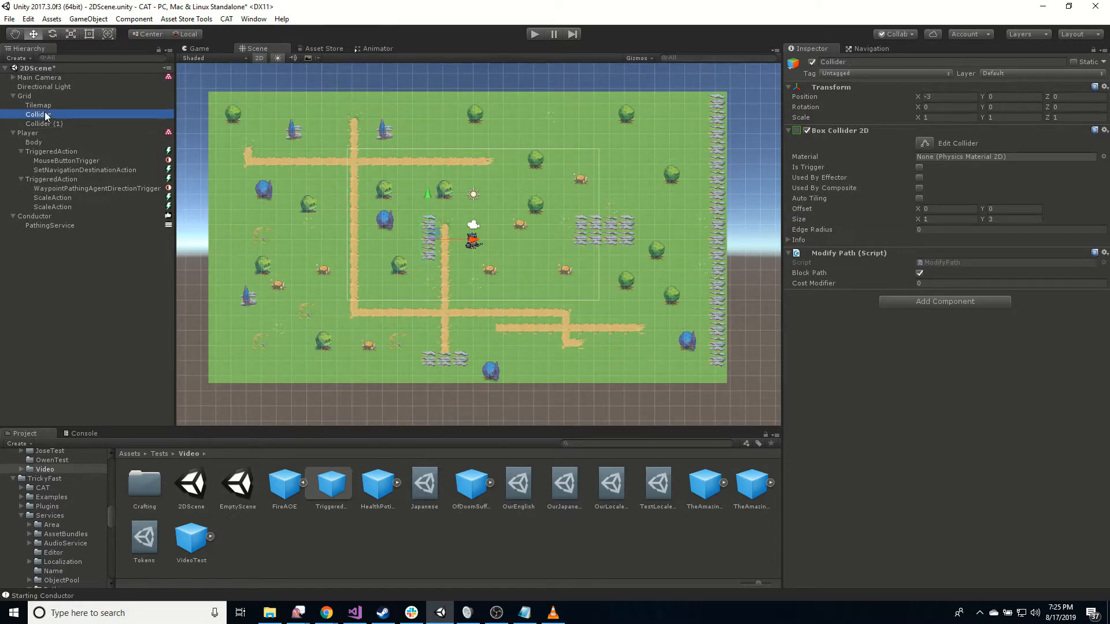
key("ctrl+d")
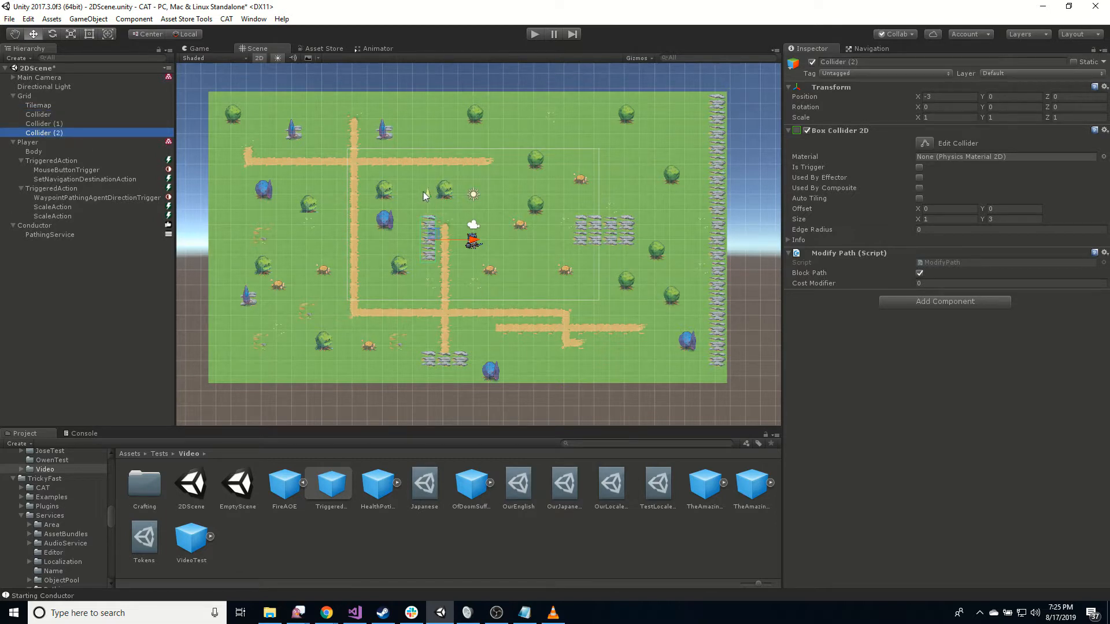
left_click_drag(428, 201, 426, 314)
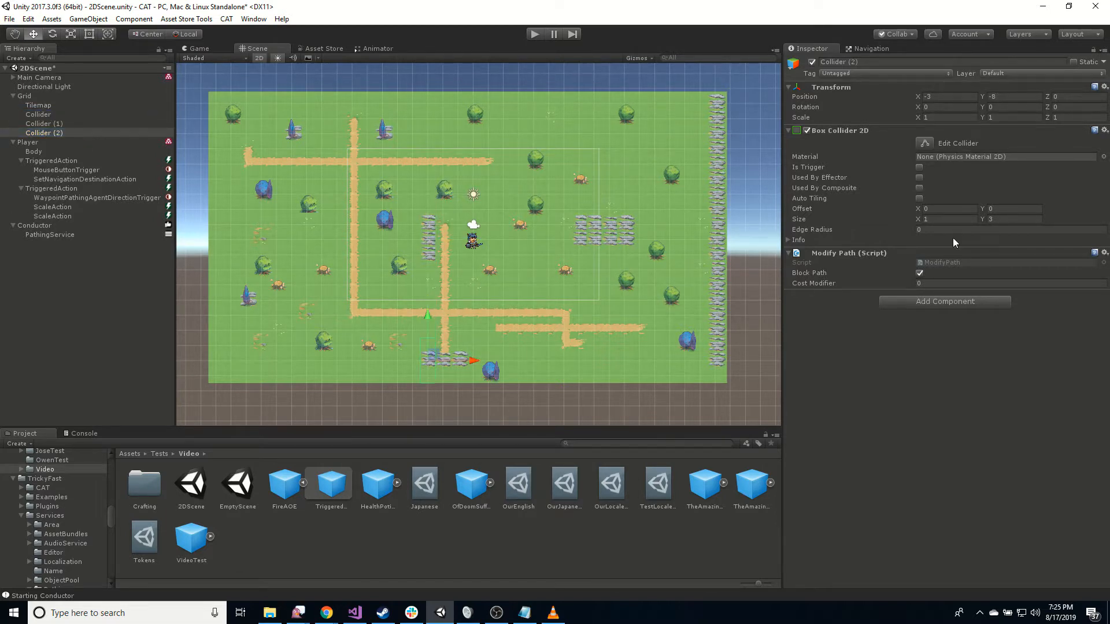
left_click(949, 220)
type("3")
key("Tab")
left_click(448, 356)
left_click_drag(450, 356, 452, 353)
Duplicate that collider, place the copy at X 16, Y 0.5 over the long rock column on the map's east edge and size it 1 by 18.
key("ctrl+d")
left_click_drag(450, 356, 707, 295)
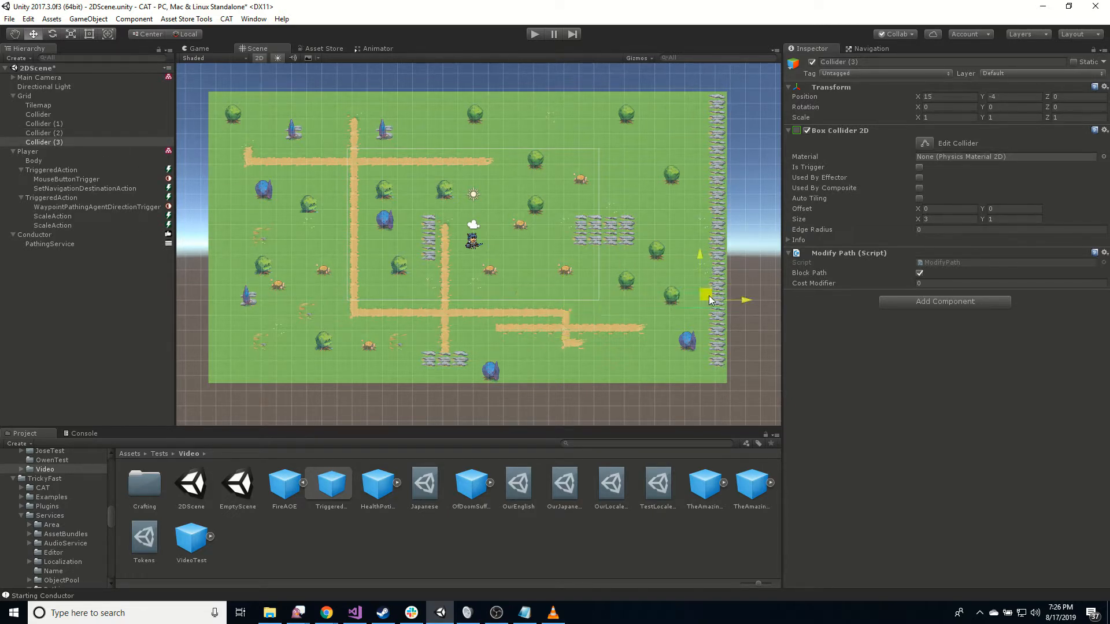
left_click(915, 219)
type("1")
key("Tab")
type("15")
left_click_drag(710, 296, 725, 210)
type("18")
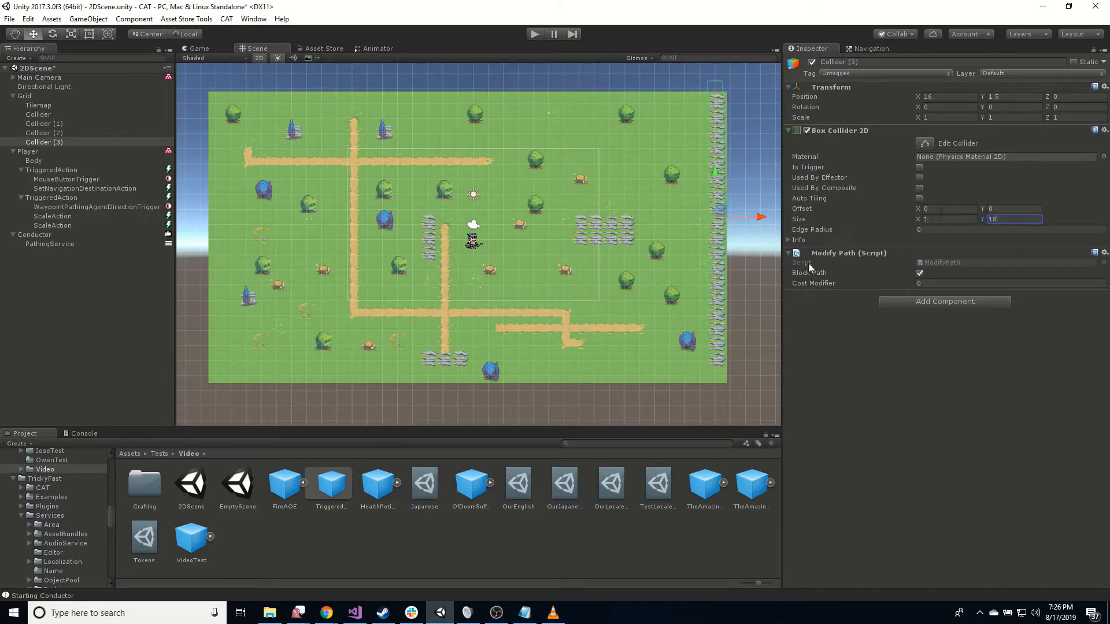
left_click_drag(720, 213, 721, 227)
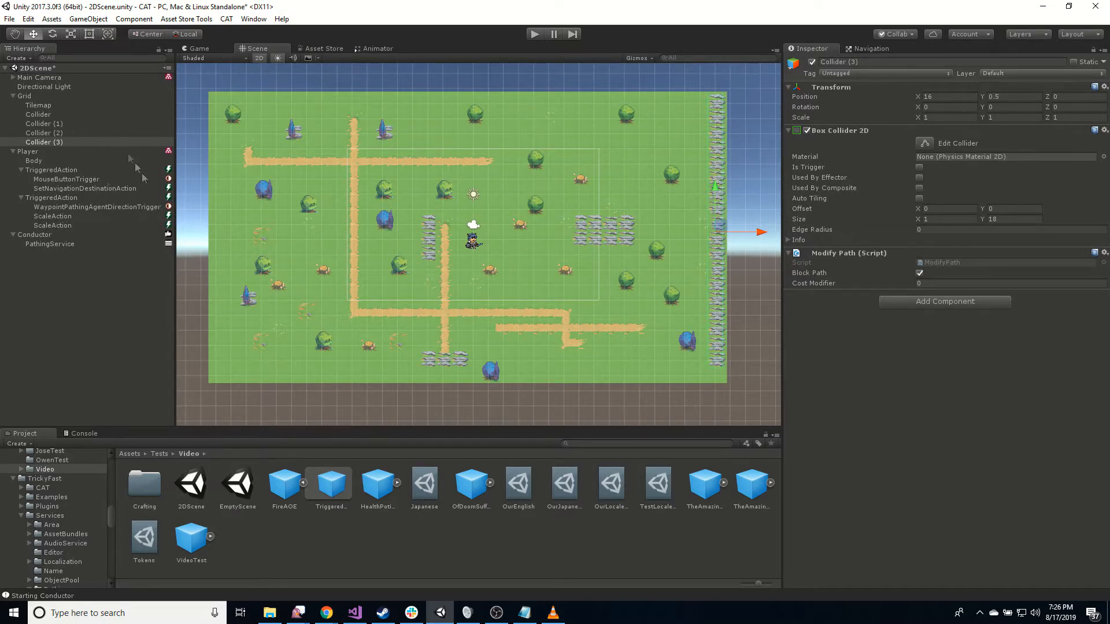
Duplicate Collider (2), move the copy onto the green bush at about X -5, Y -2 and set its size X to 1.
left_click(39, 132)
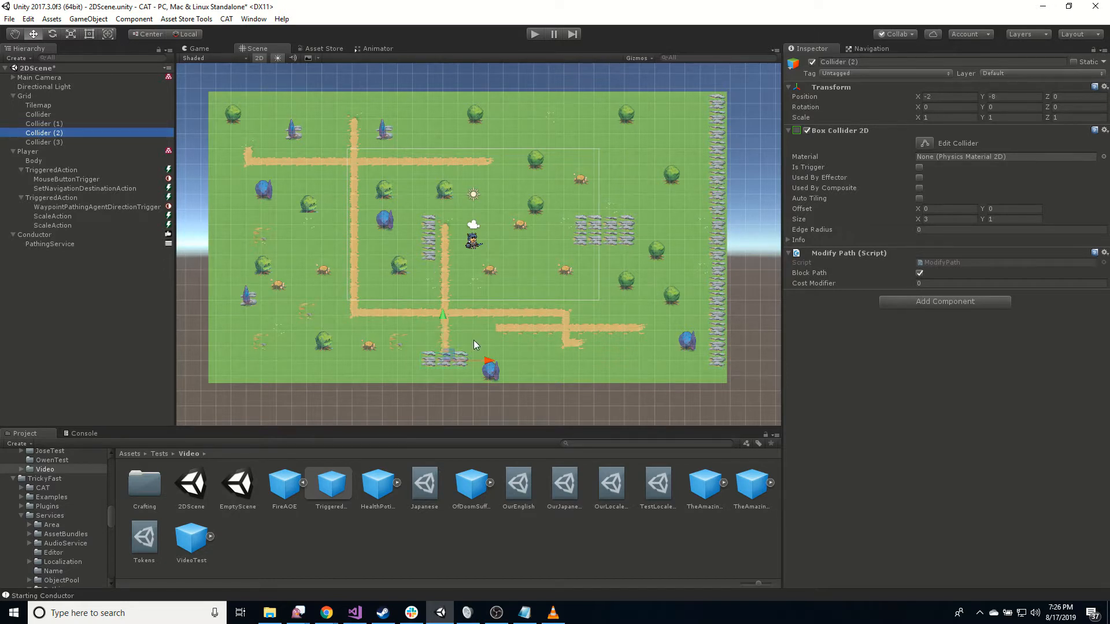
key("ctrl+d")
left_click_drag(447, 354, 403, 266)
type("1")
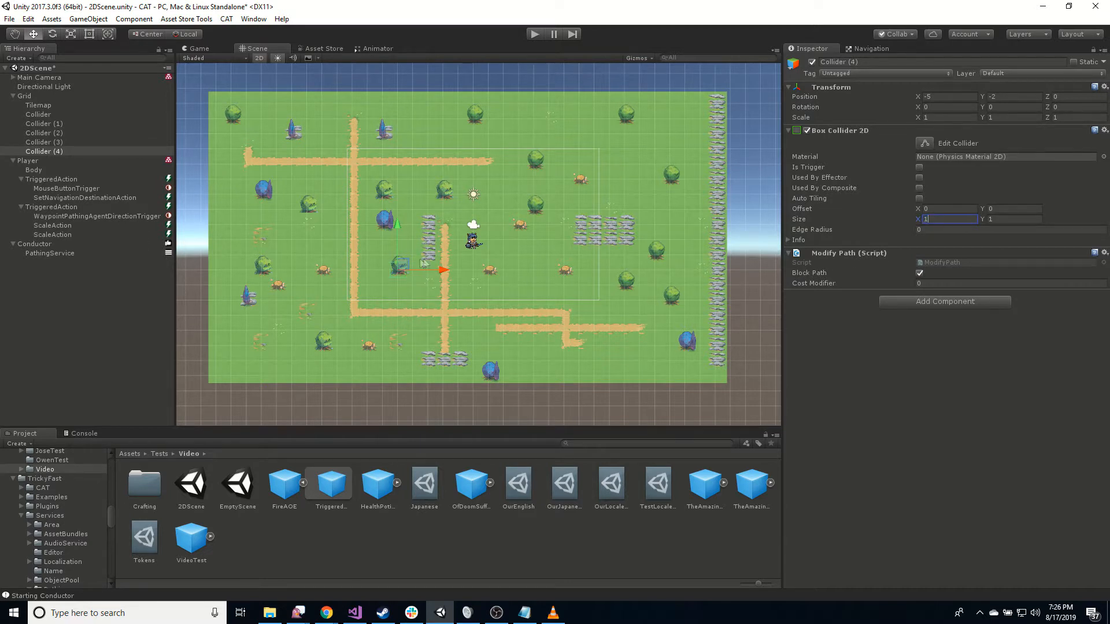
left_click_drag(406, 265, 405, 264)
Make 20 copies of the 1 by 1 bush collider and place them over the map's remaining single-tile obstacles.
key("ctrl+d")
left_click_drag(406, 269, 690, 341)
key("ctrl+d")
key("ctrl+d")
key("ctrl+d")
key("ctrl+d")
key("ctrl+d")
key("ctrl+d")
key("ctrl+d")
key("ctrl+d")
key("ctrl+d")
key("ctrl+d")
key("ctrl+d")
key("ctrl+d")
key("ctrl+d")
key("ctrl+d")
key("ctrl+d")
key("ctrl+d")
key("ctrl+d")
key("ctrl+d")
key("ctrl+d")
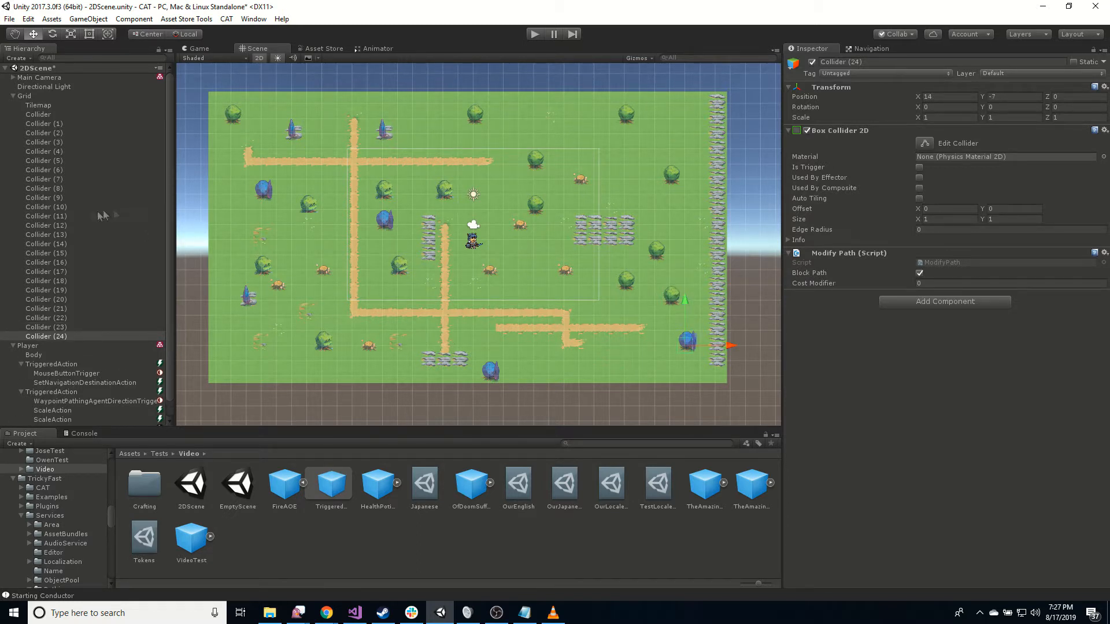
Assign every Collider object under Grid, from the original through Collider (24), to the blockers layer.
left_click(51, 118, "shift")
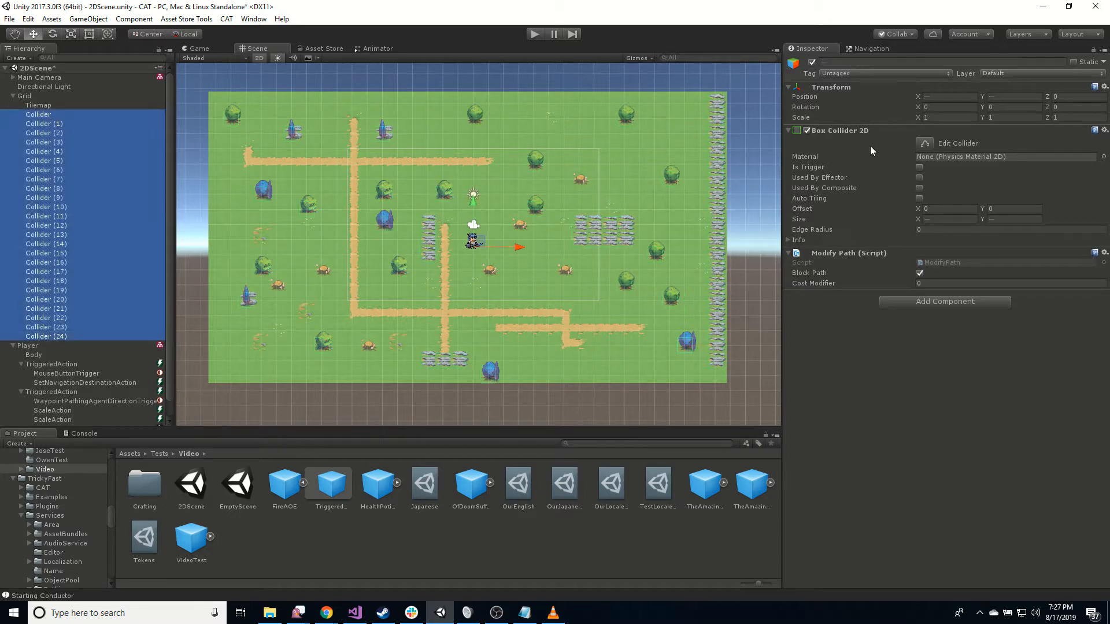
left_click(1021, 74)
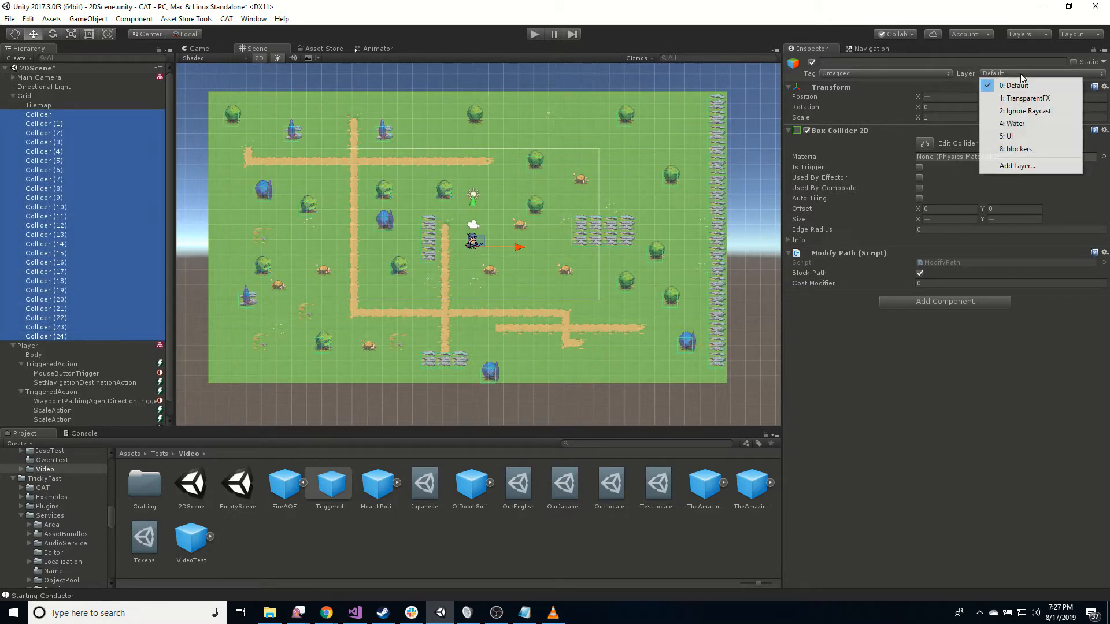
left_click(1034, 153)
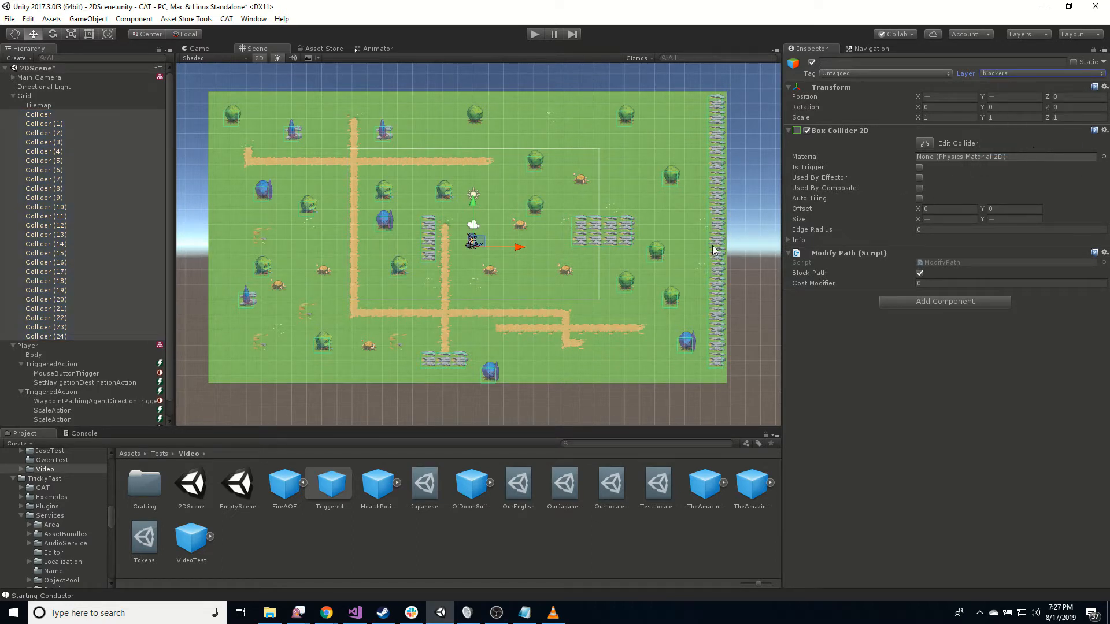
On Grid's Navigation Grid, set the Collider Layers size to 1 with blockers as Element 0, and rebuild the graph.
left_click(34, 96)
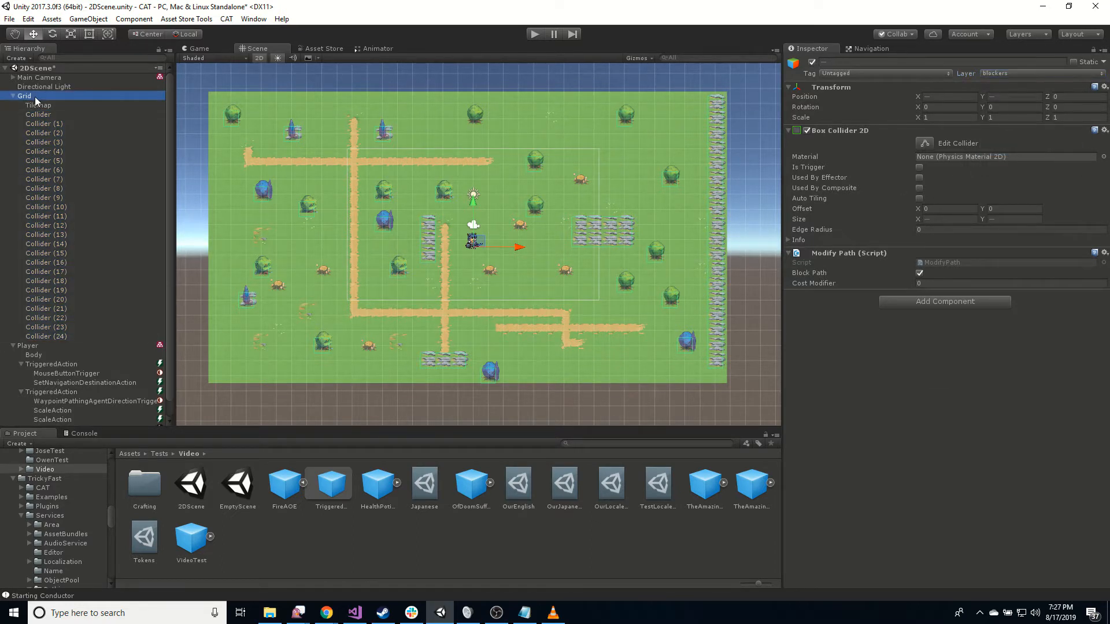
left_click(947, 347)
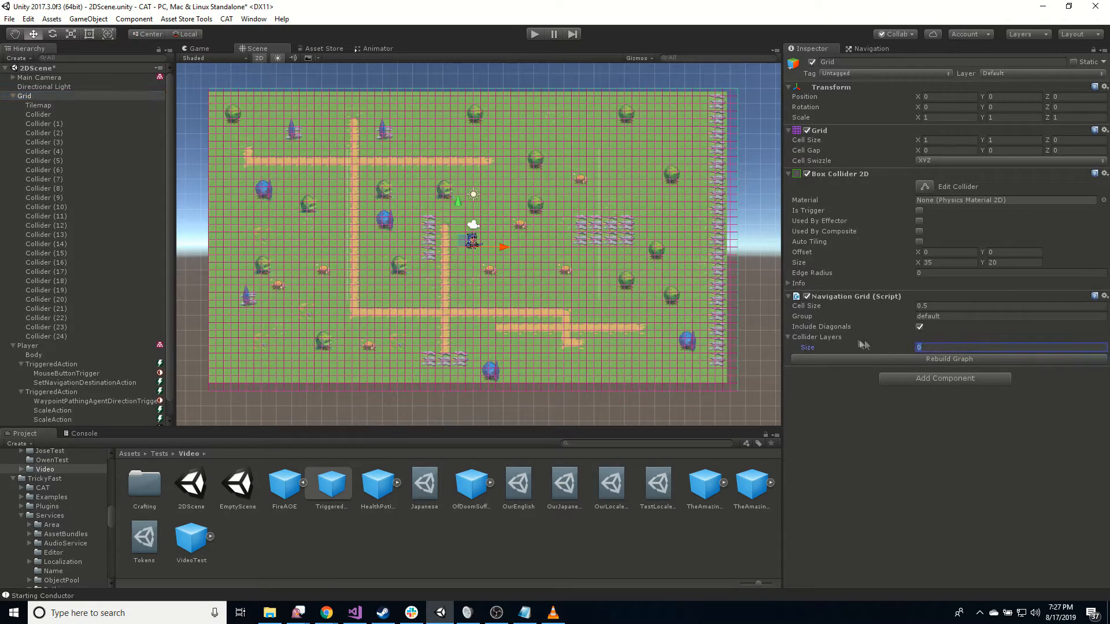
key("Return")
left_click(951, 358)
type("blockers")
key("Return")
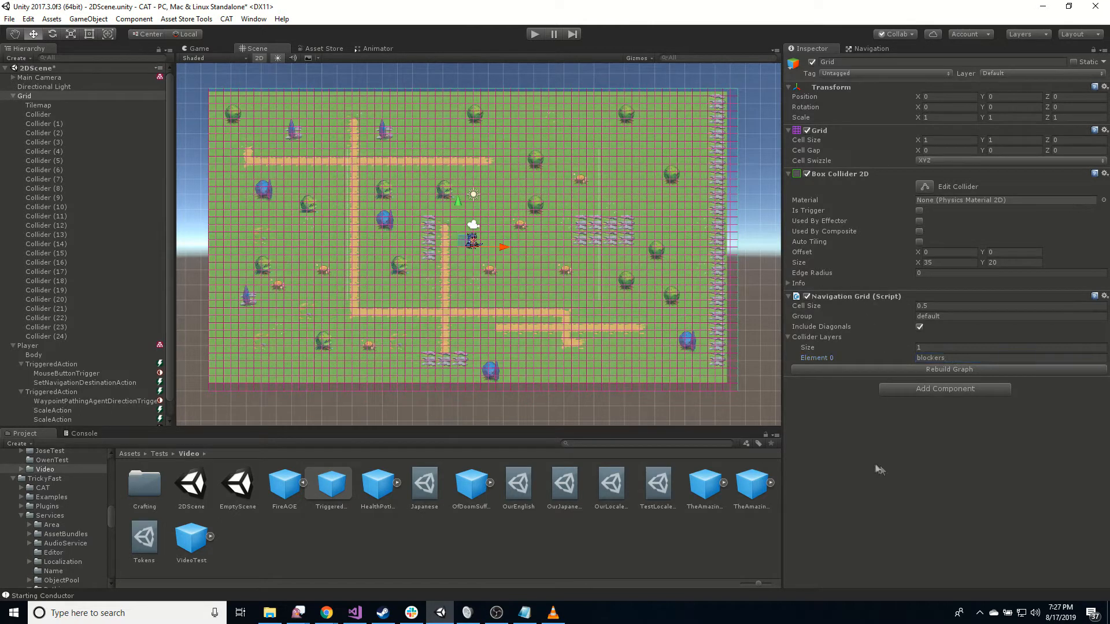
left_click(859, 368)
Play the scene and send the player to destinations across the map to test pathing around the rocks, bushes and stumps.
left_click(535, 35)
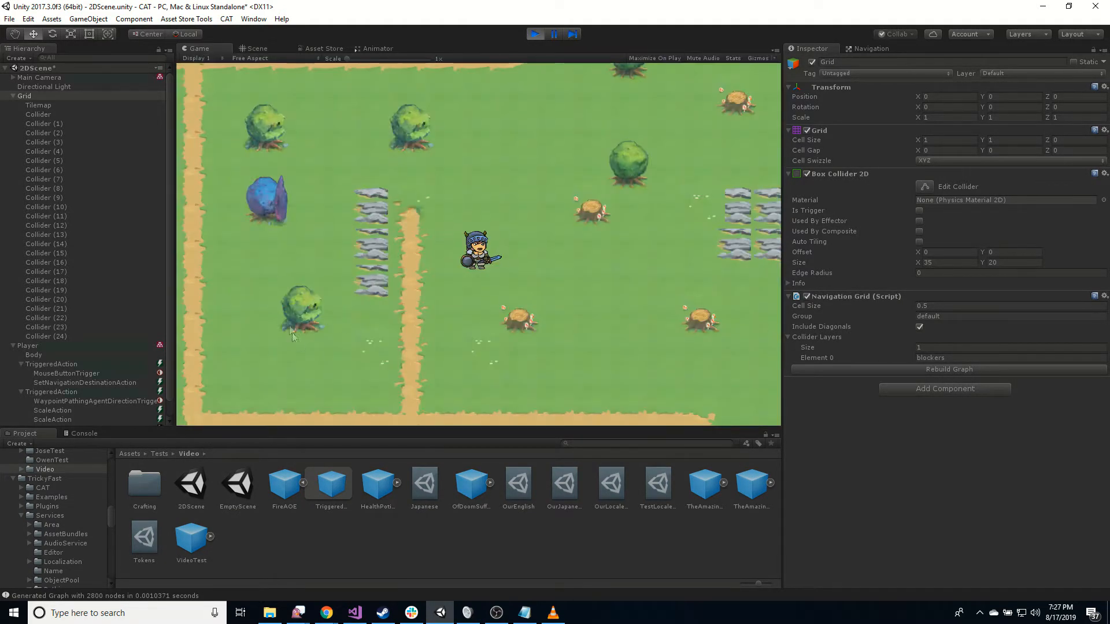
left_click(273, 244)
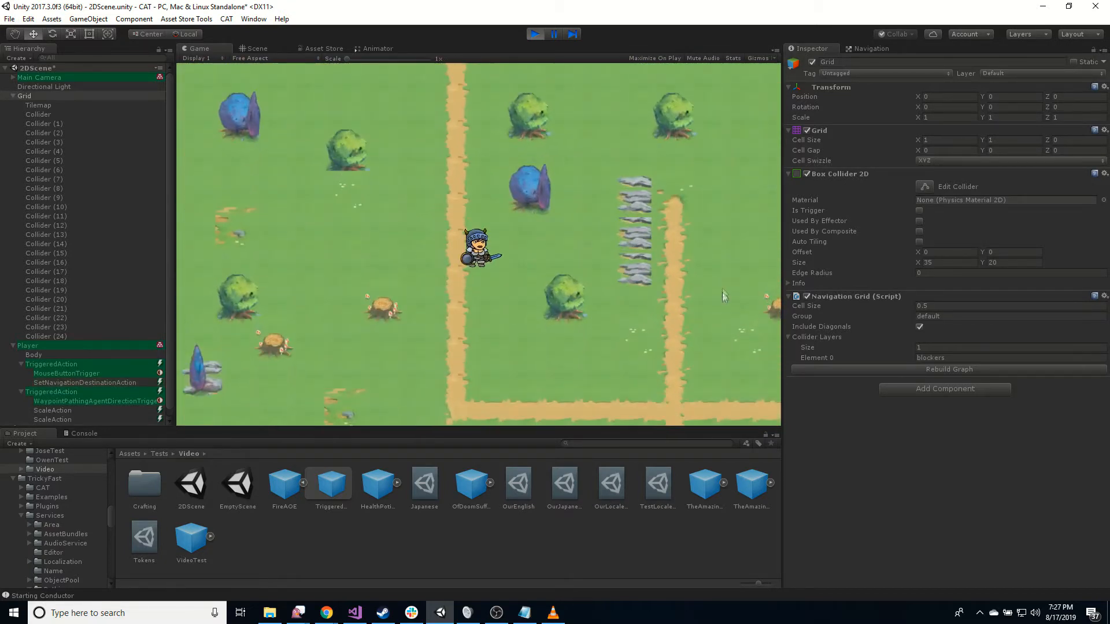
left_click(707, 233)
left_click(652, 149)
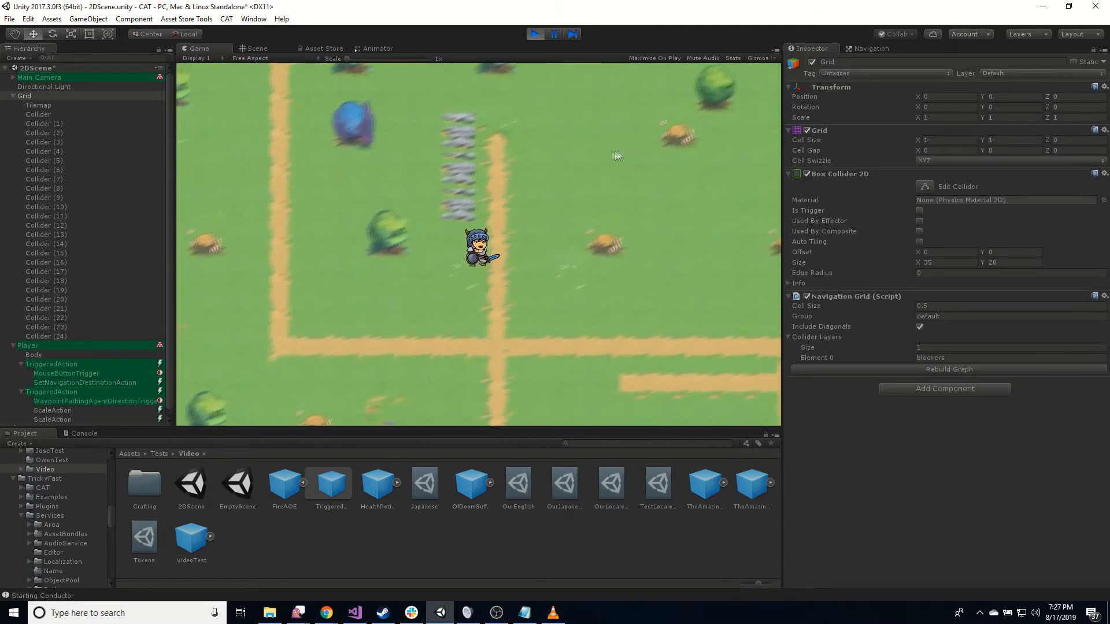
left_click(375, 247)
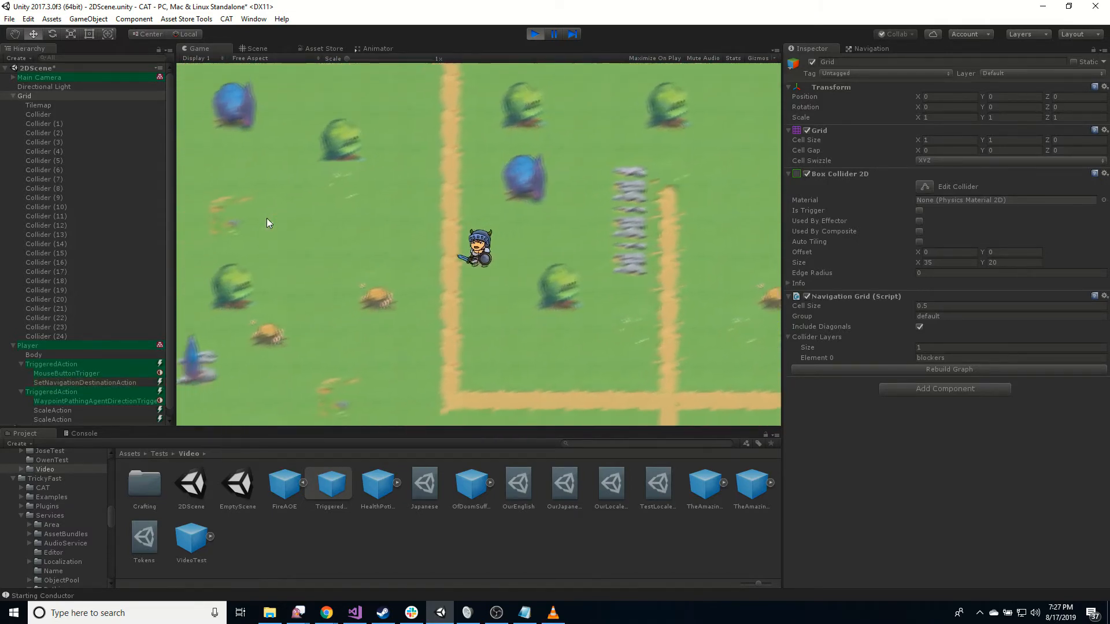
left_click(234, 292)
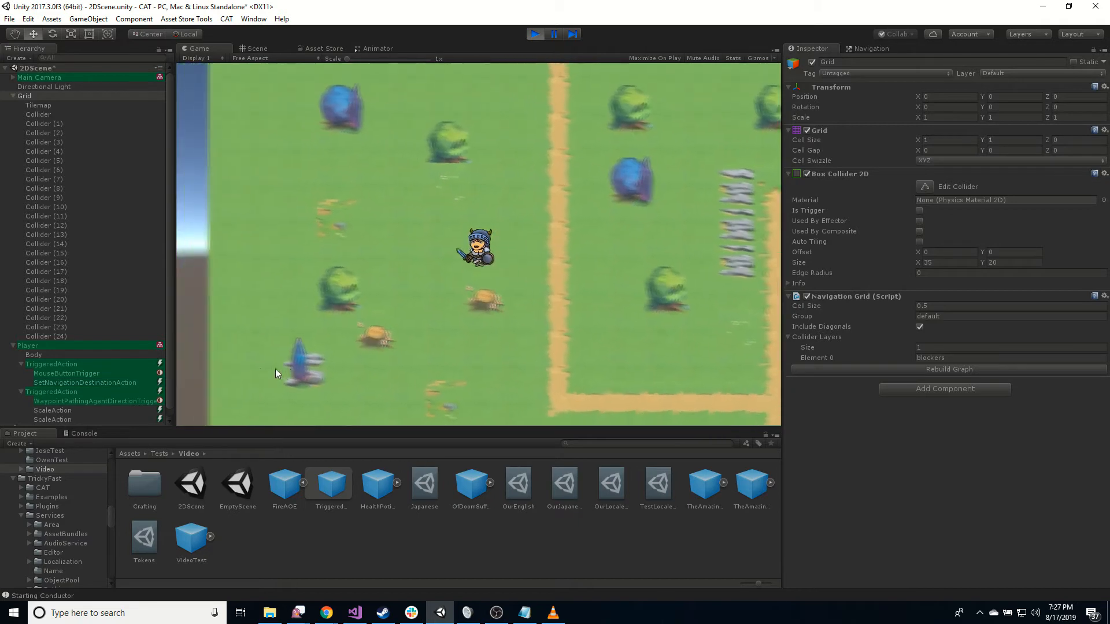
left_click(700, 256)
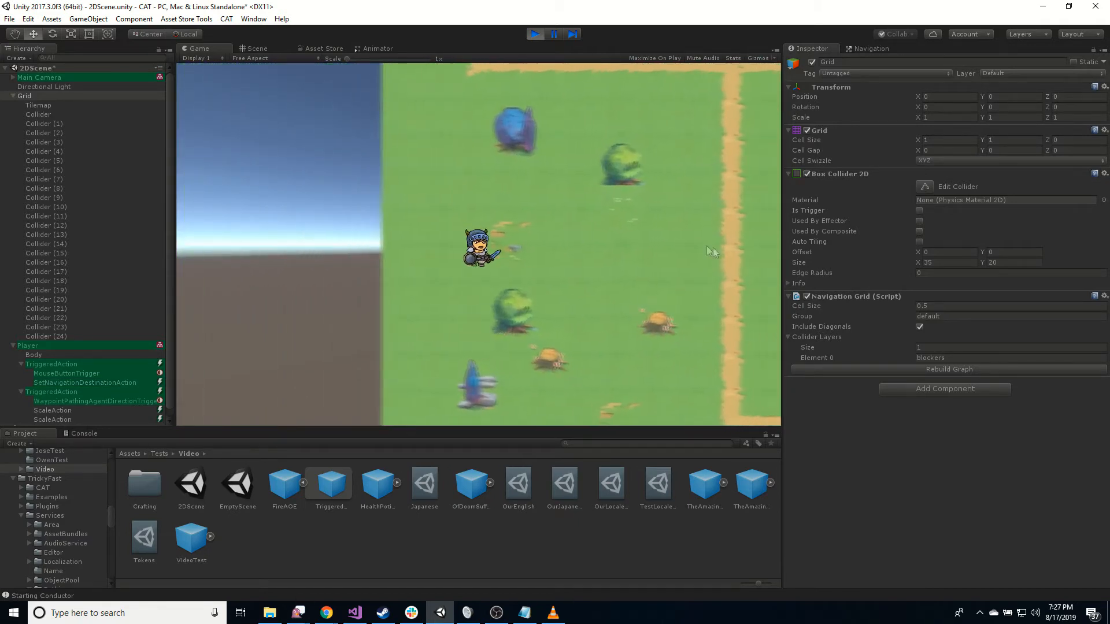
left_click(744, 325)
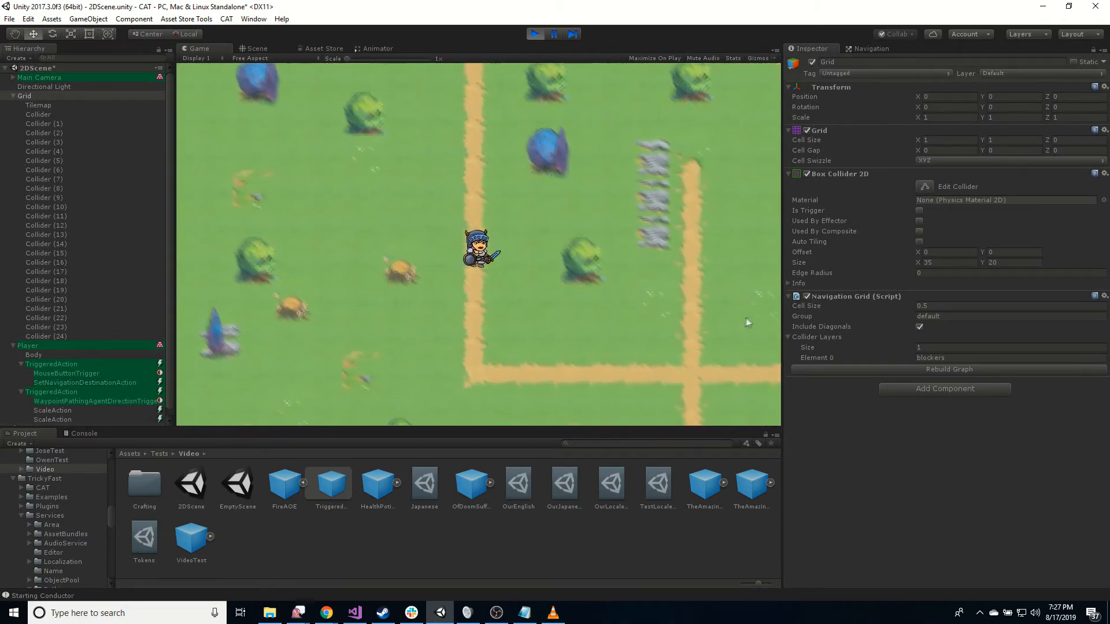
left_click(647, 226)
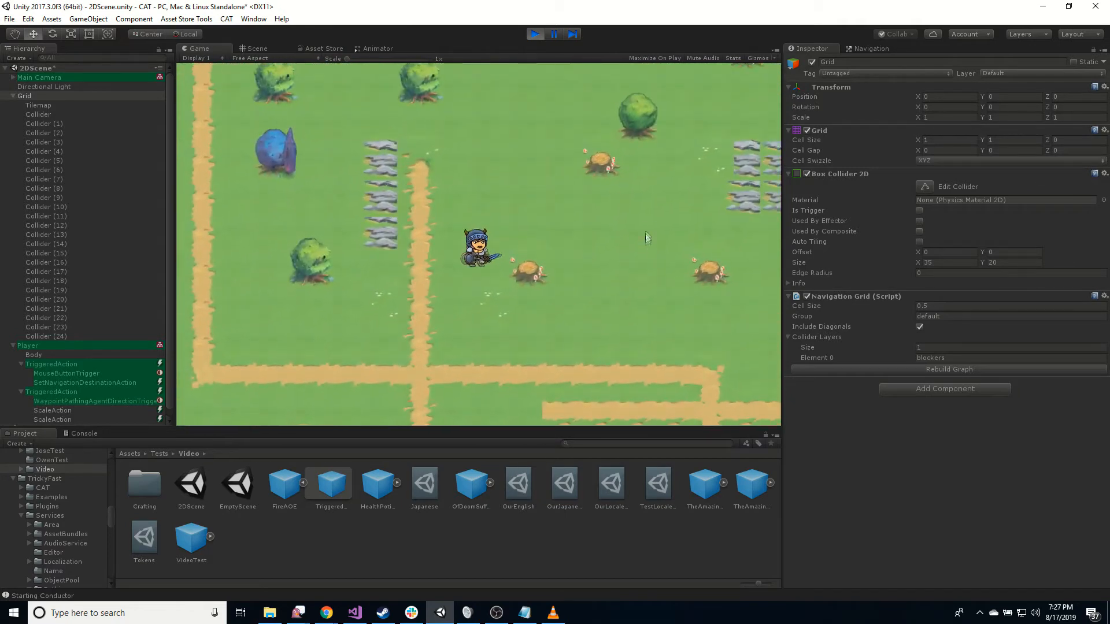
left_click(741, 250)
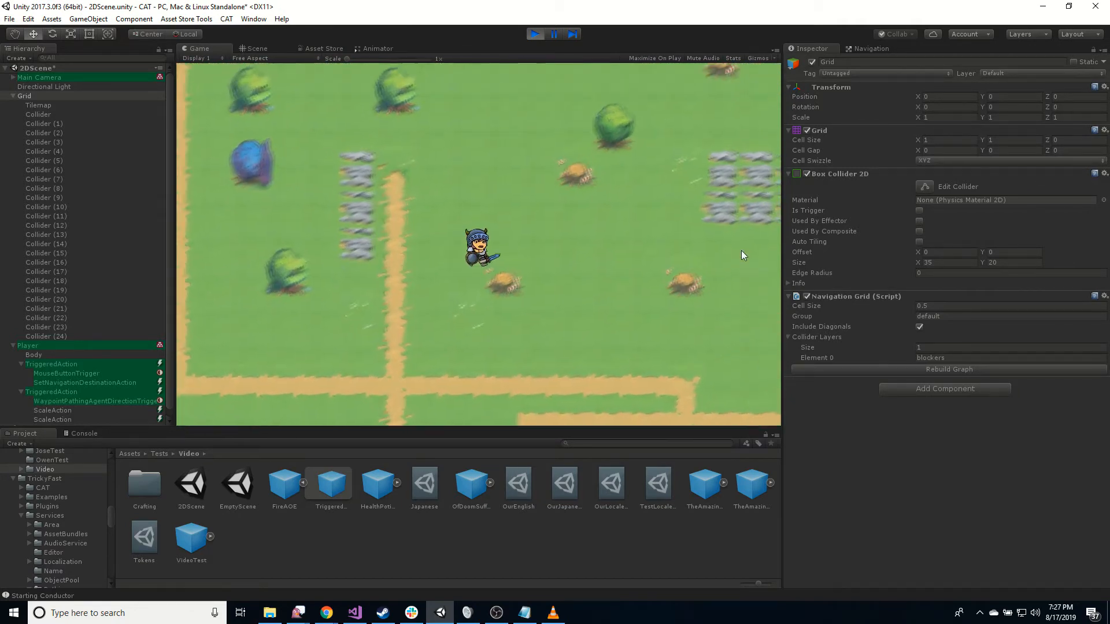
left_click(770, 287)
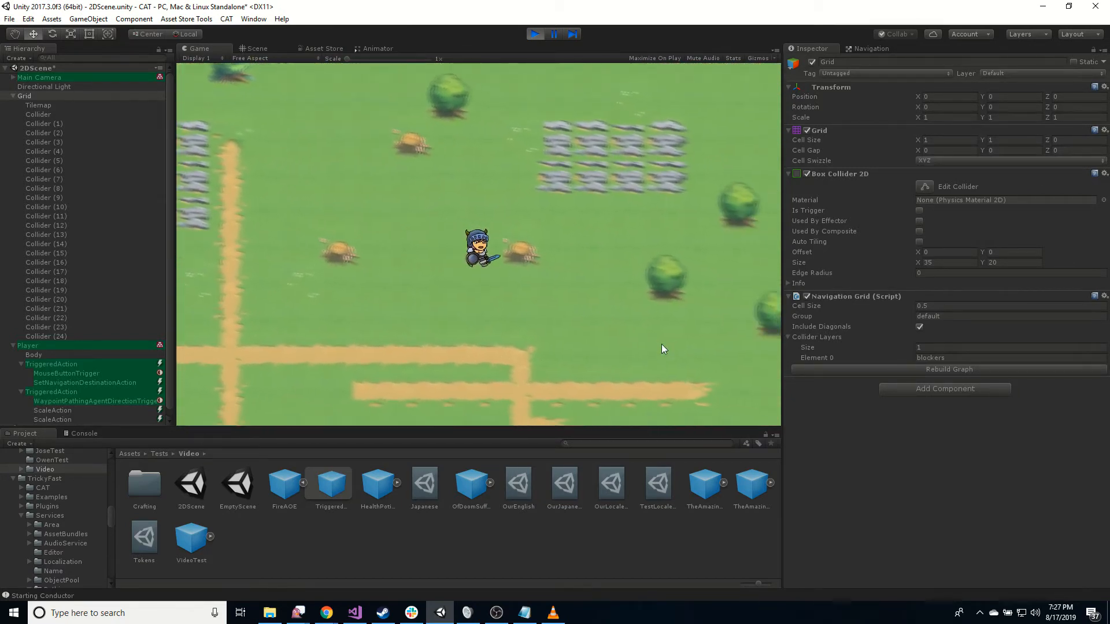
left_click(688, 243)
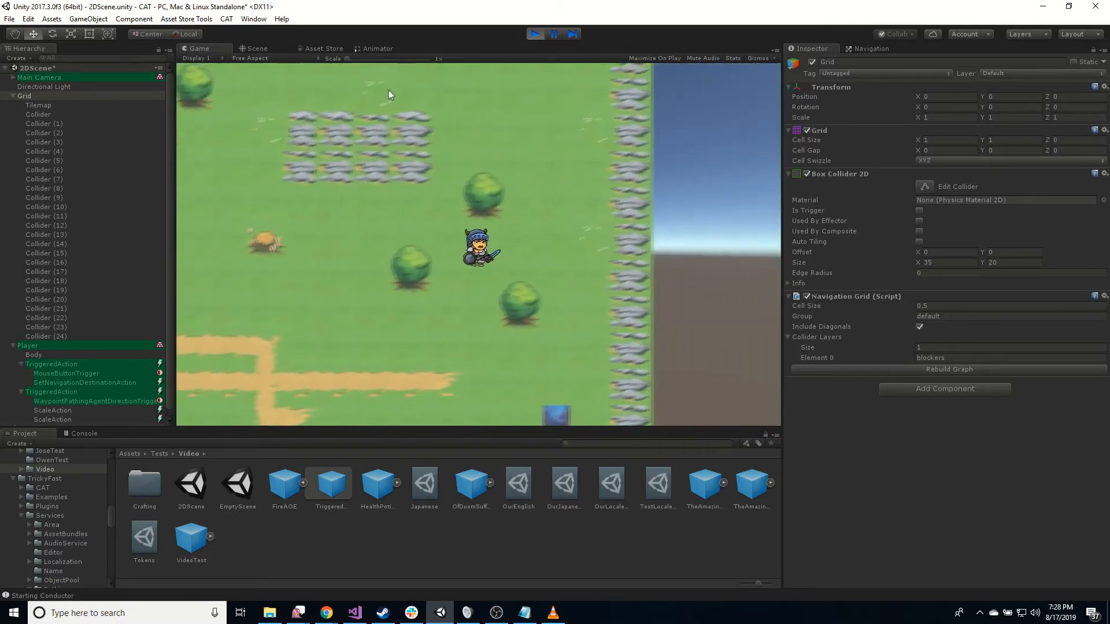
left_click(327, 118)
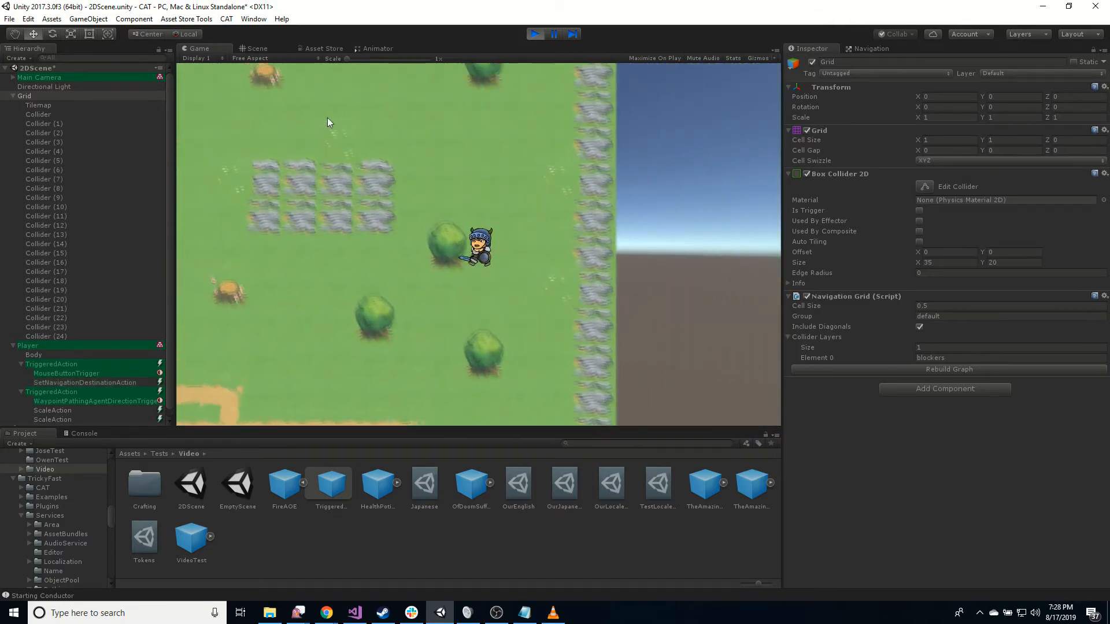
left_click(382, 363)
left_click(597, 383)
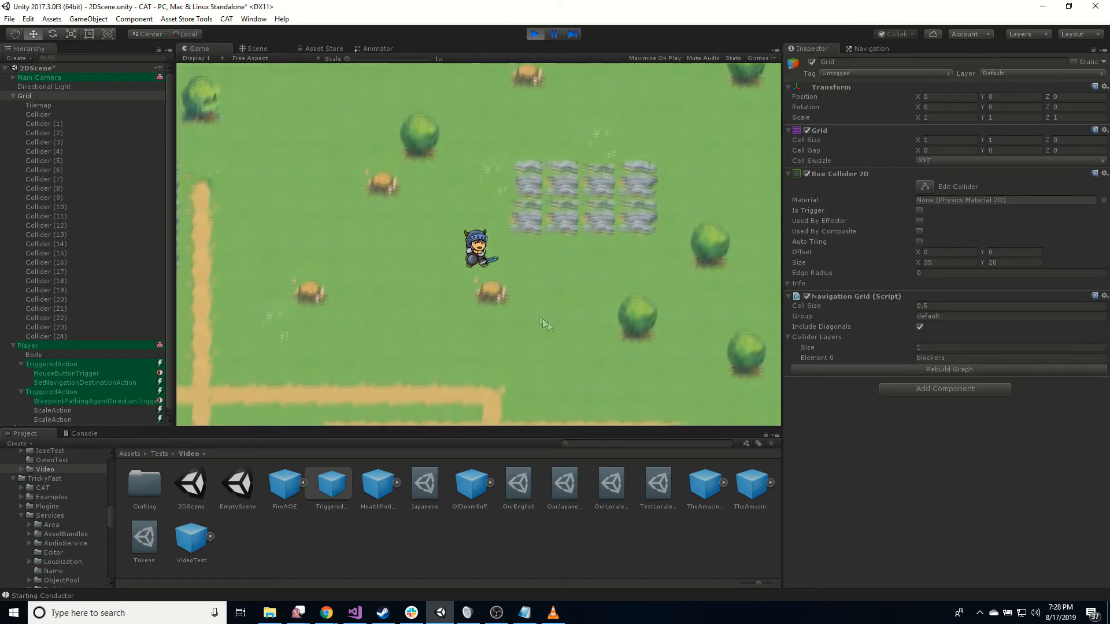
left_click(324, 247)
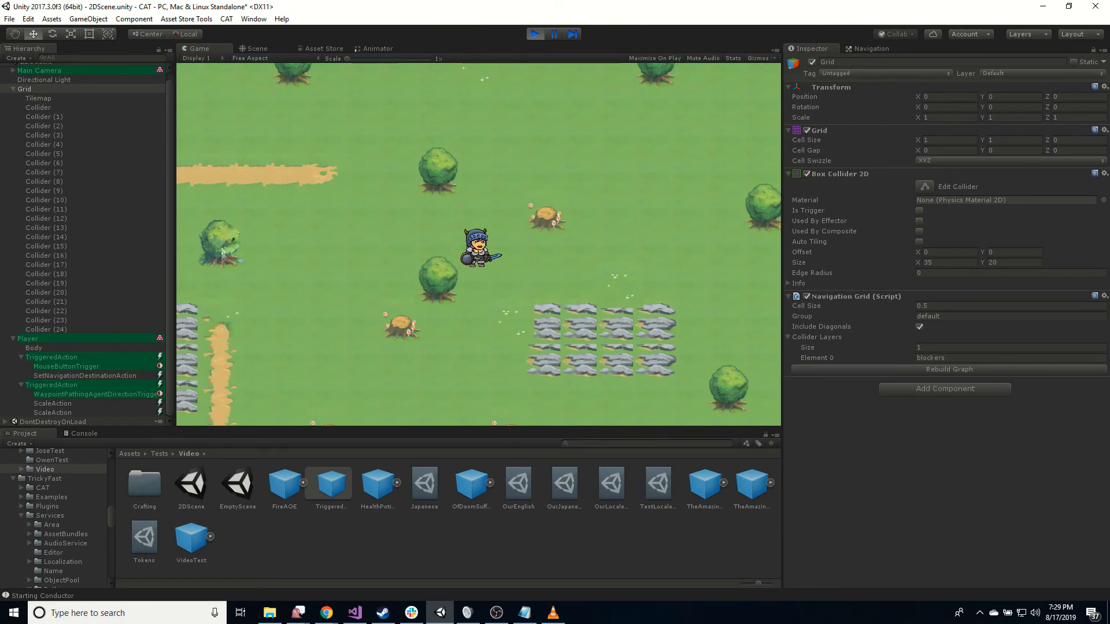
left_click(331, 290)
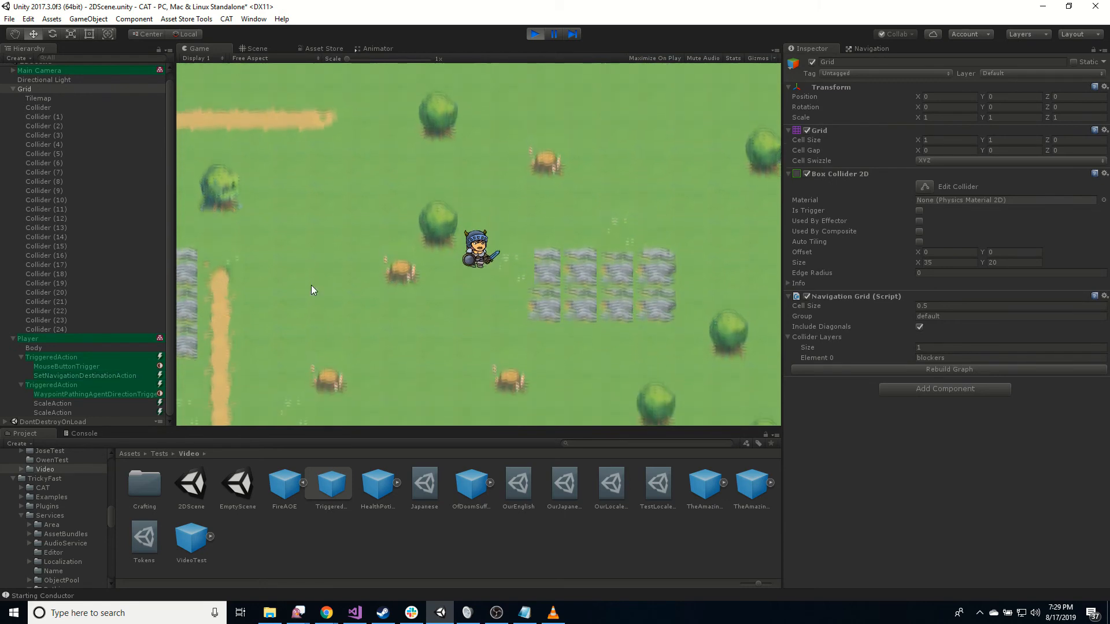